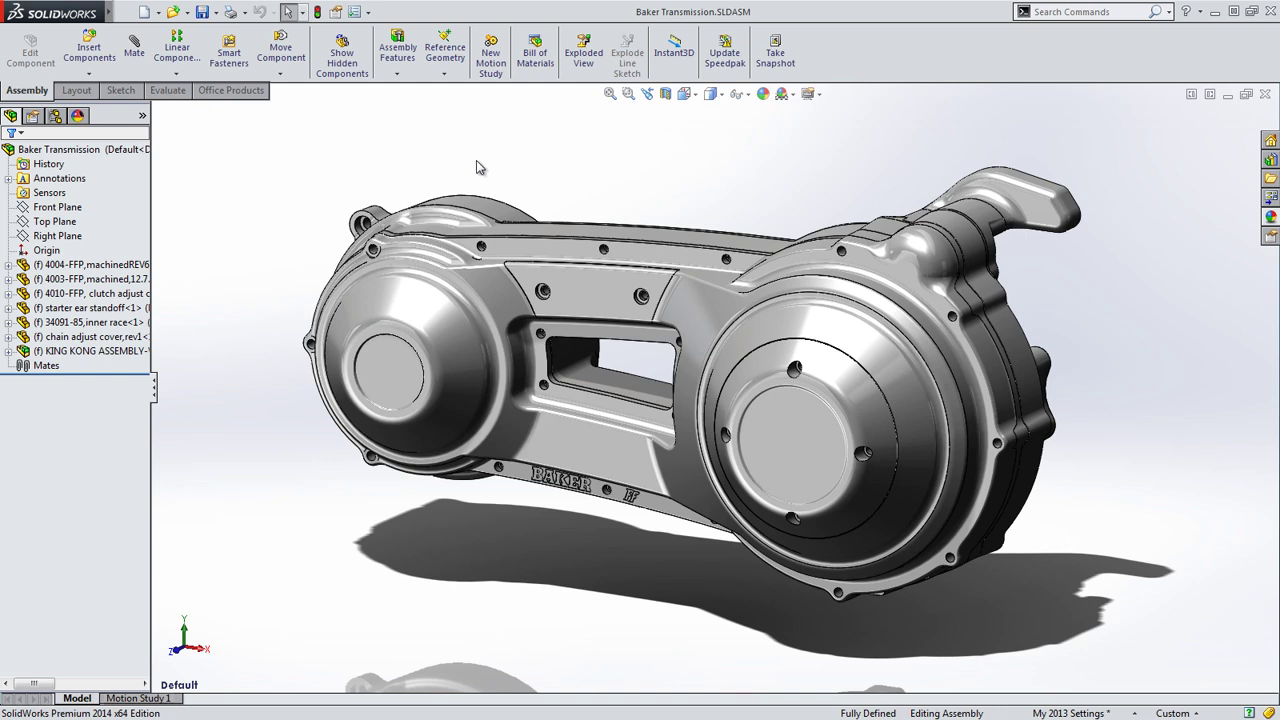
- Cancel the pending mate and open the KING KONG sub-assembly in its own window
click(139, 52)
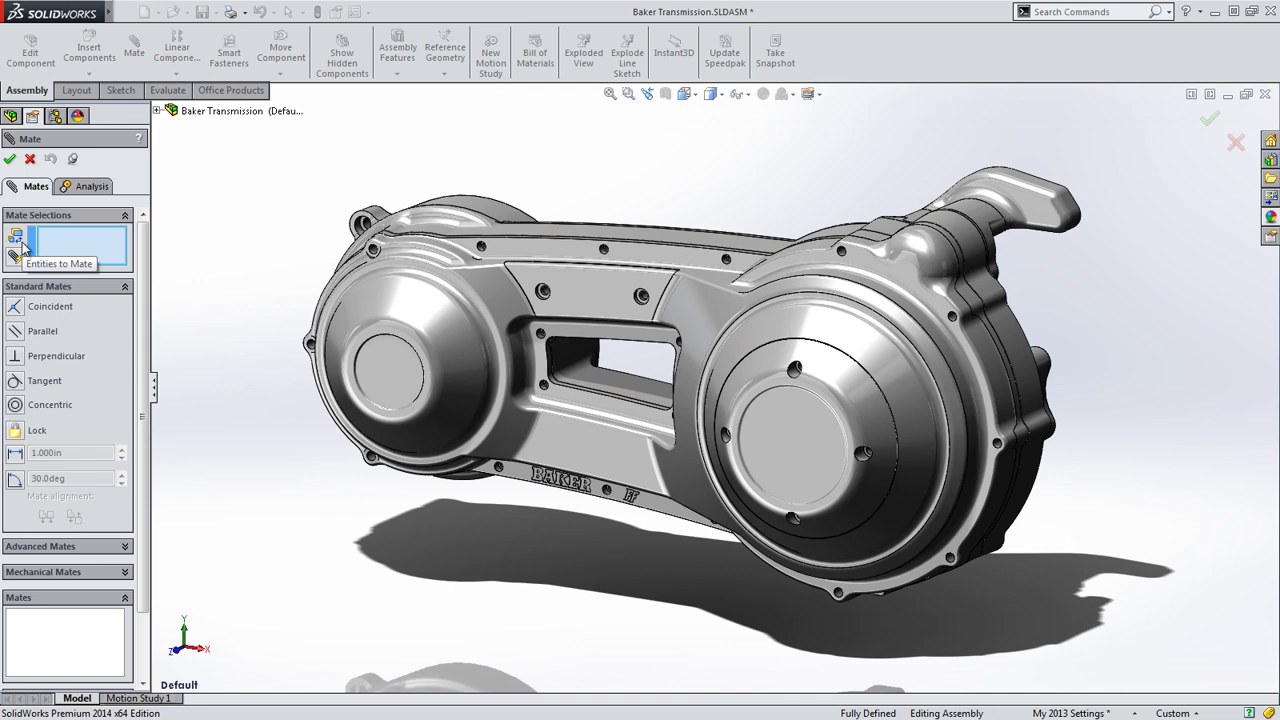
click(30, 158)
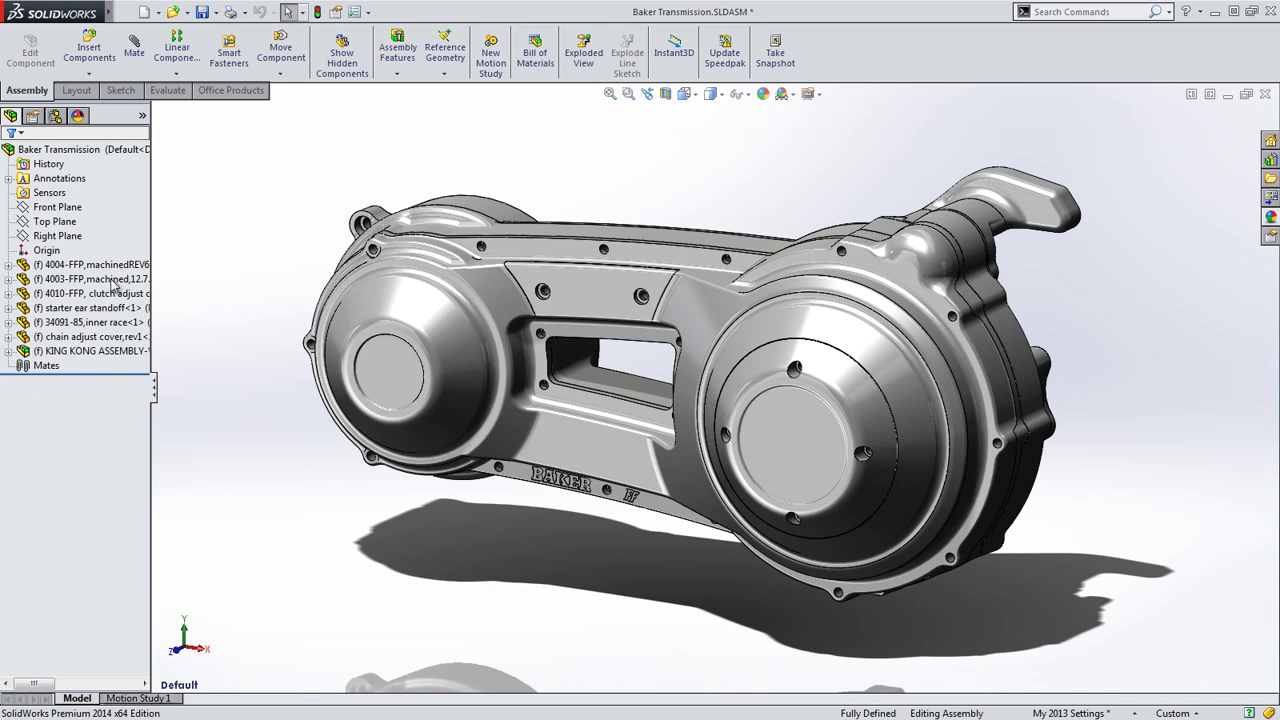
click(90, 351)
ctrl+click(80, 337)
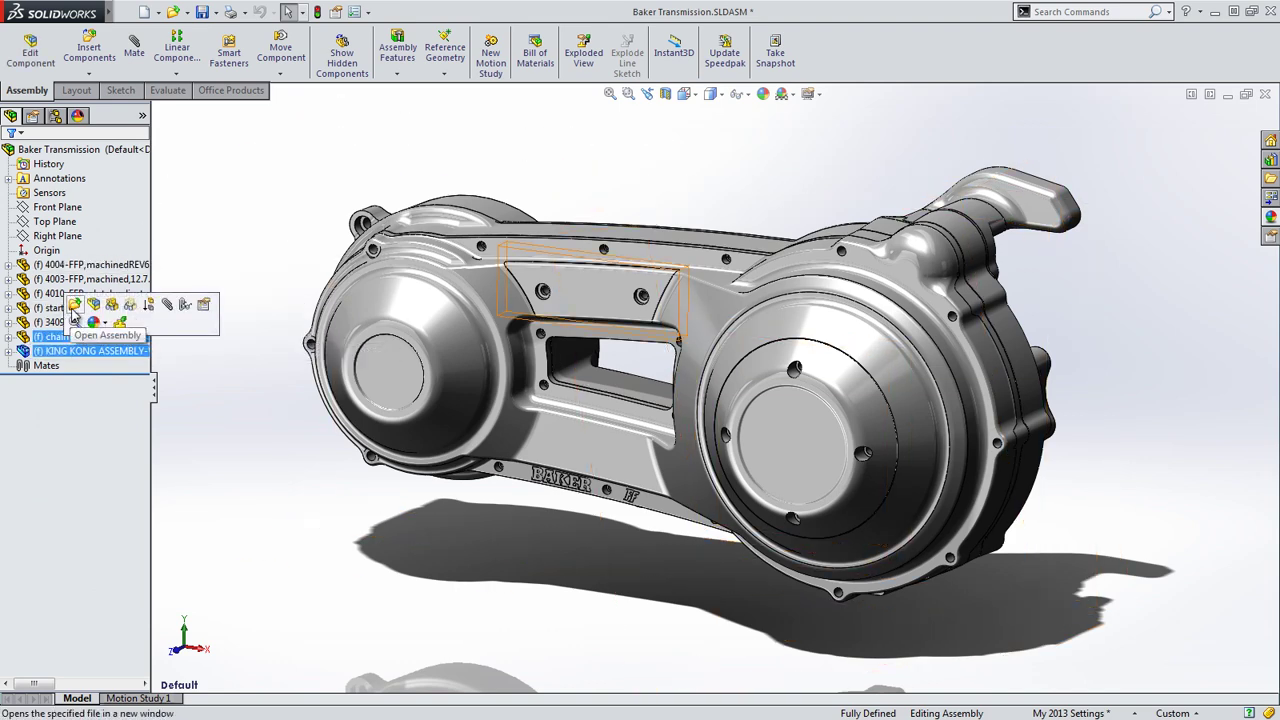
click(75, 304)
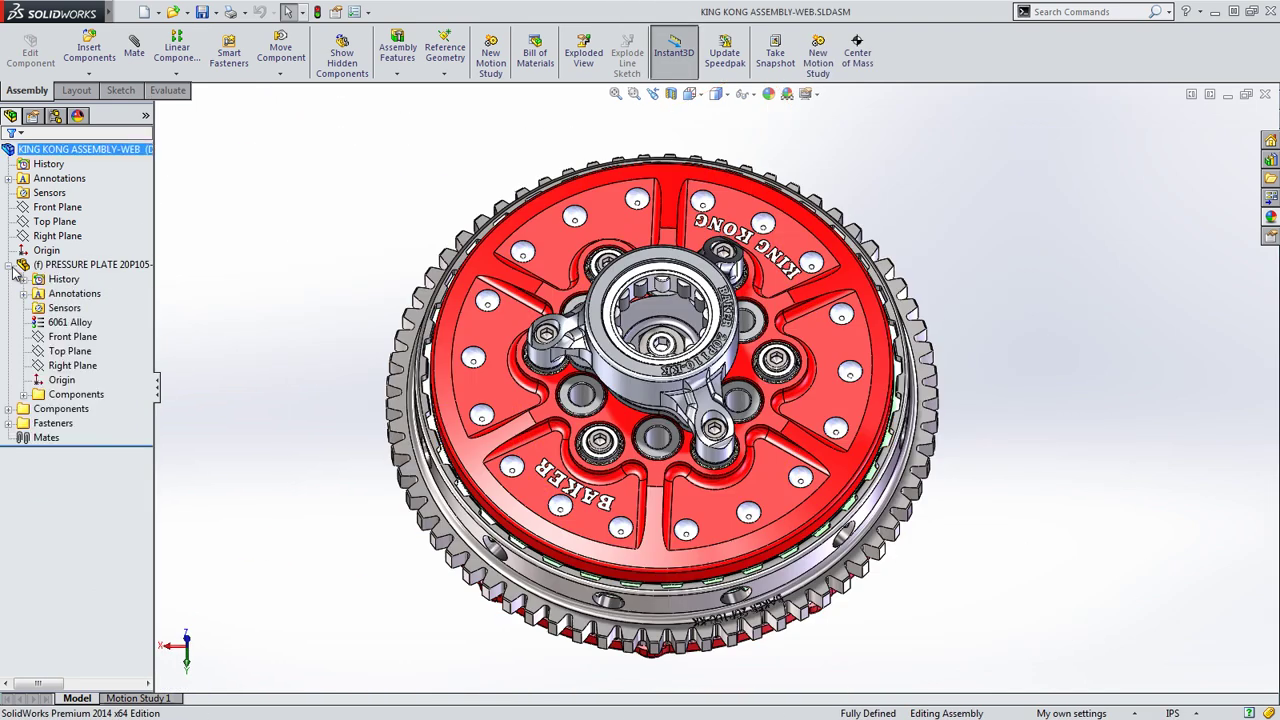
- Expand the pressure plate's History folder and check its item limit, leaving it at 10
click(23, 280)
click(77, 322)
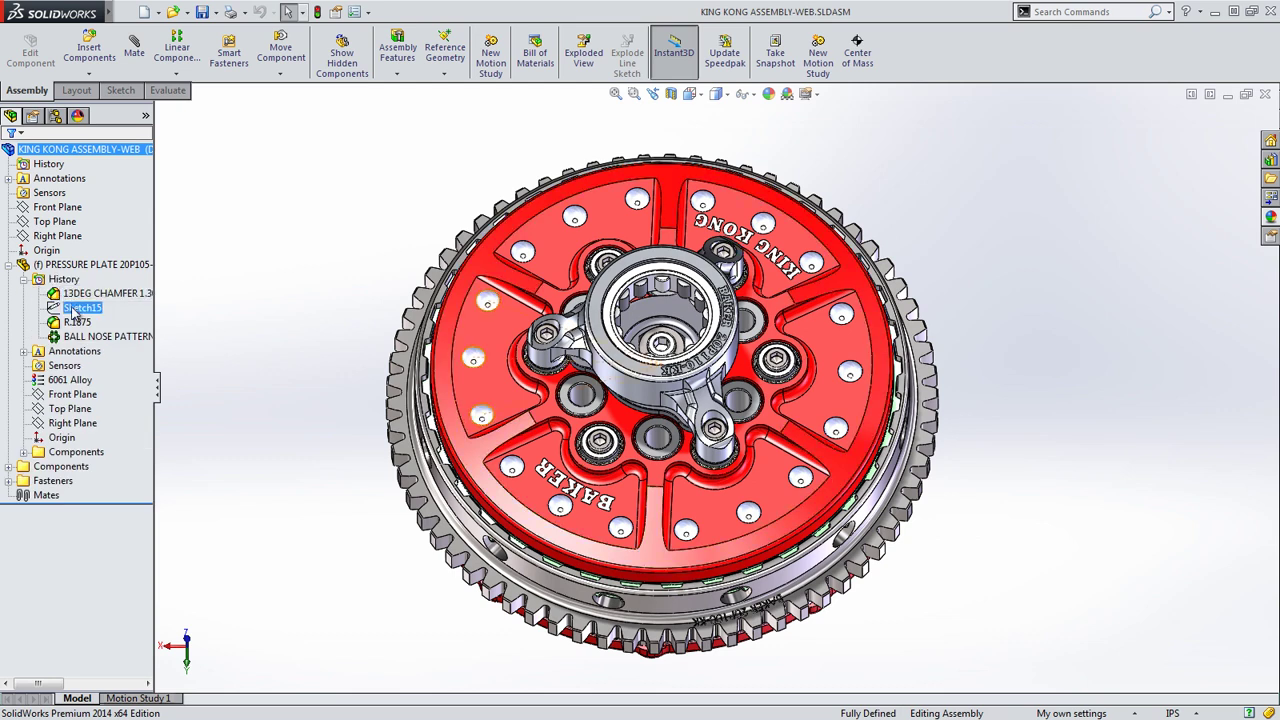
click(75, 337)
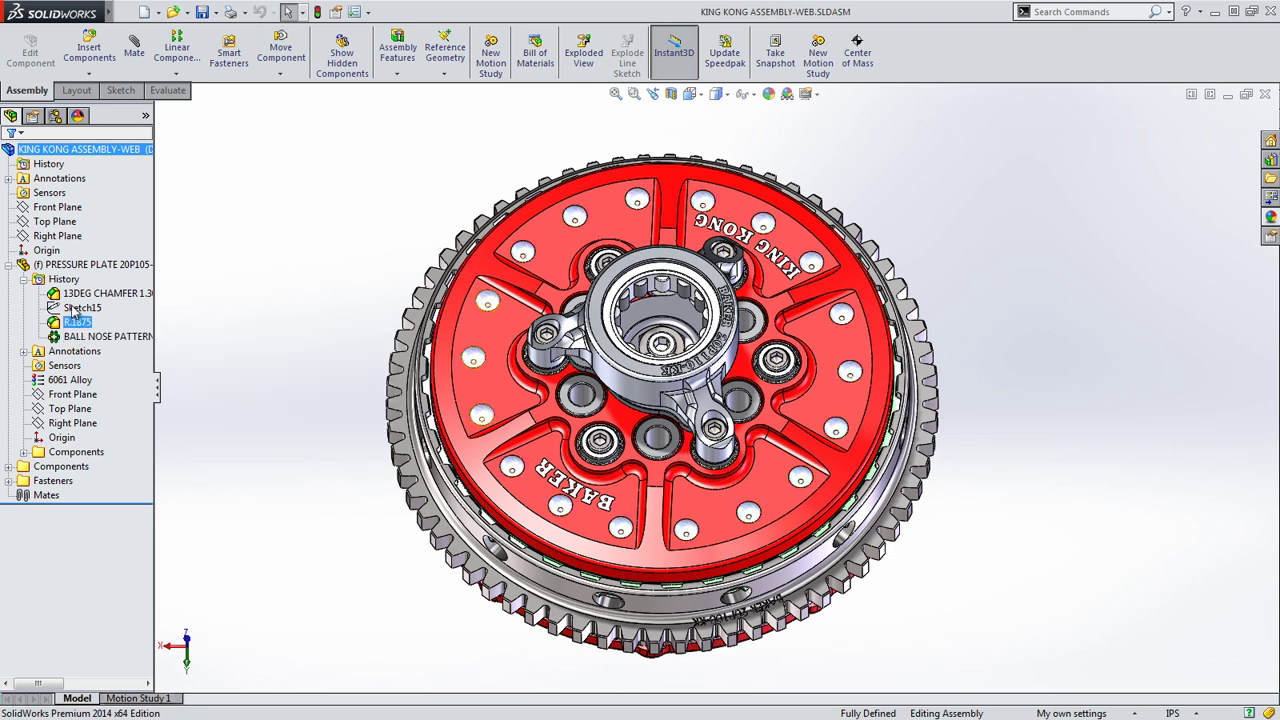
click(64, 279)
right_click(66, 281)
click(100, 290)
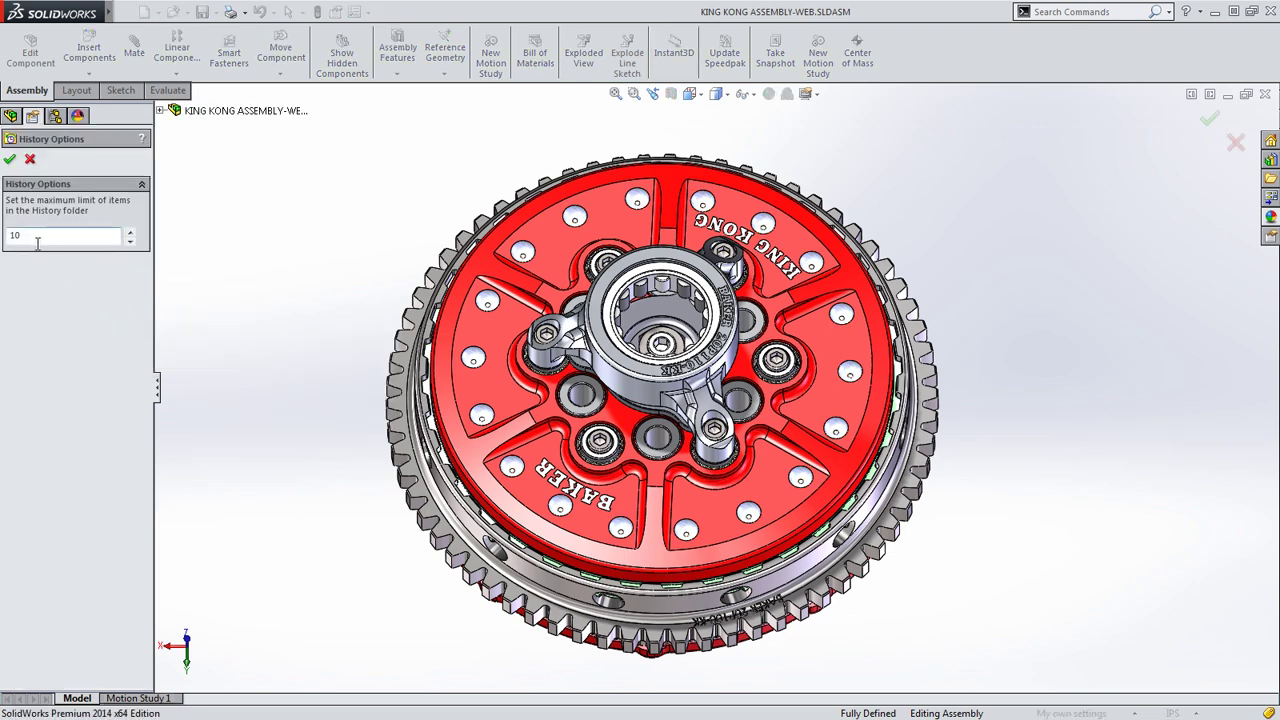
click(30, 159)
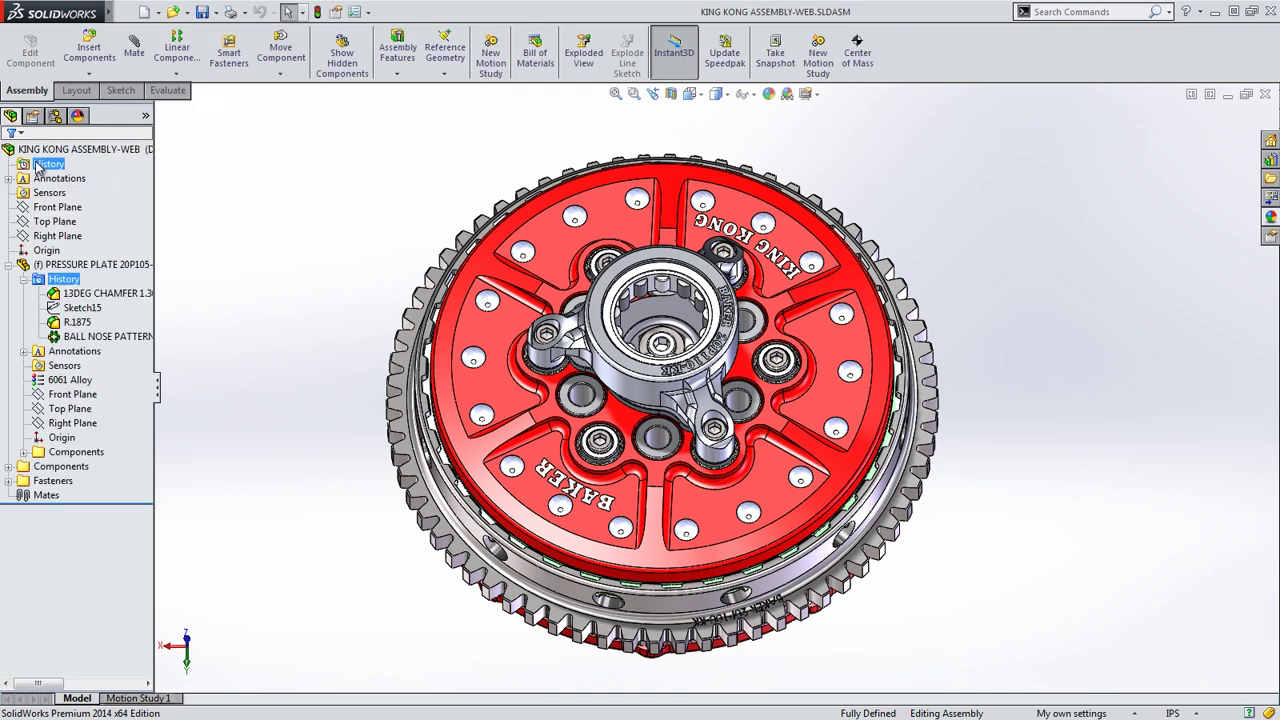
- Select Sketch15 in the pressure plate history and bring up its context menu
click(63, 280)
click(80, 307)
right_click(80, 307)
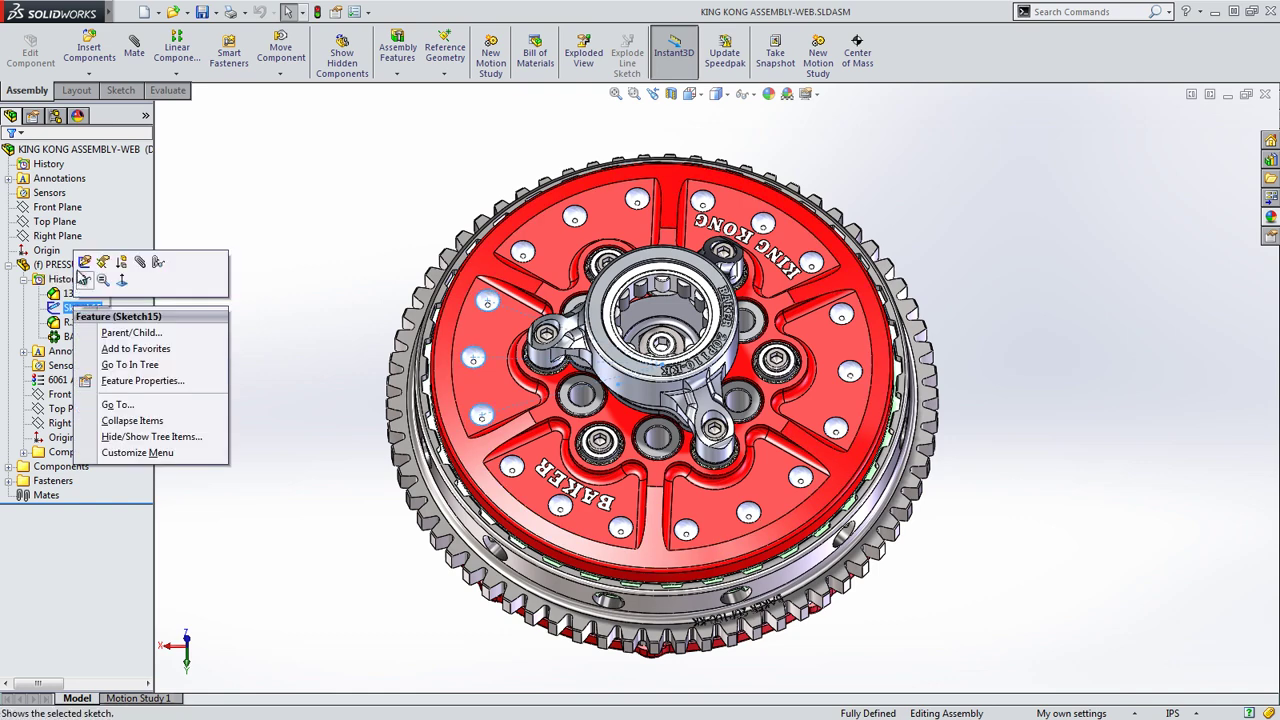
- Edit Sketch15, set the ball-nose hole diameter to 0.375in, and rebuild
click(84, 263)
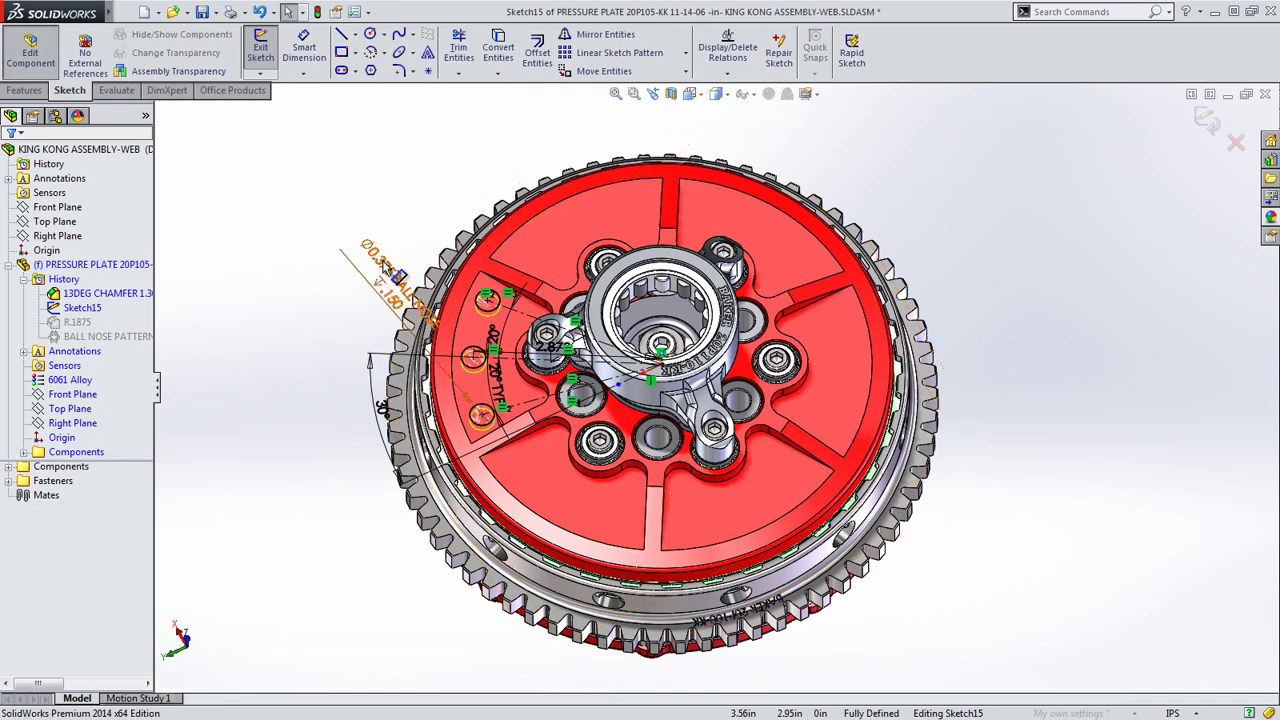
double_click(383, 262)
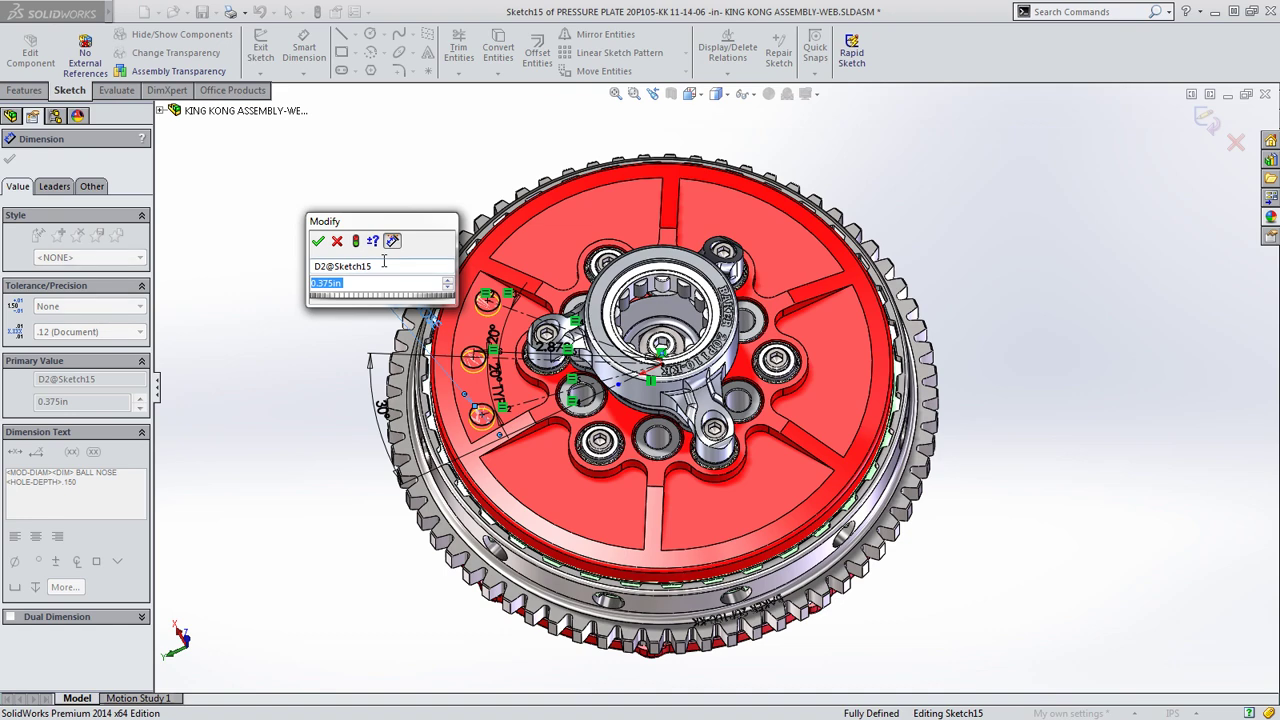
text(0.375)
key(Return)
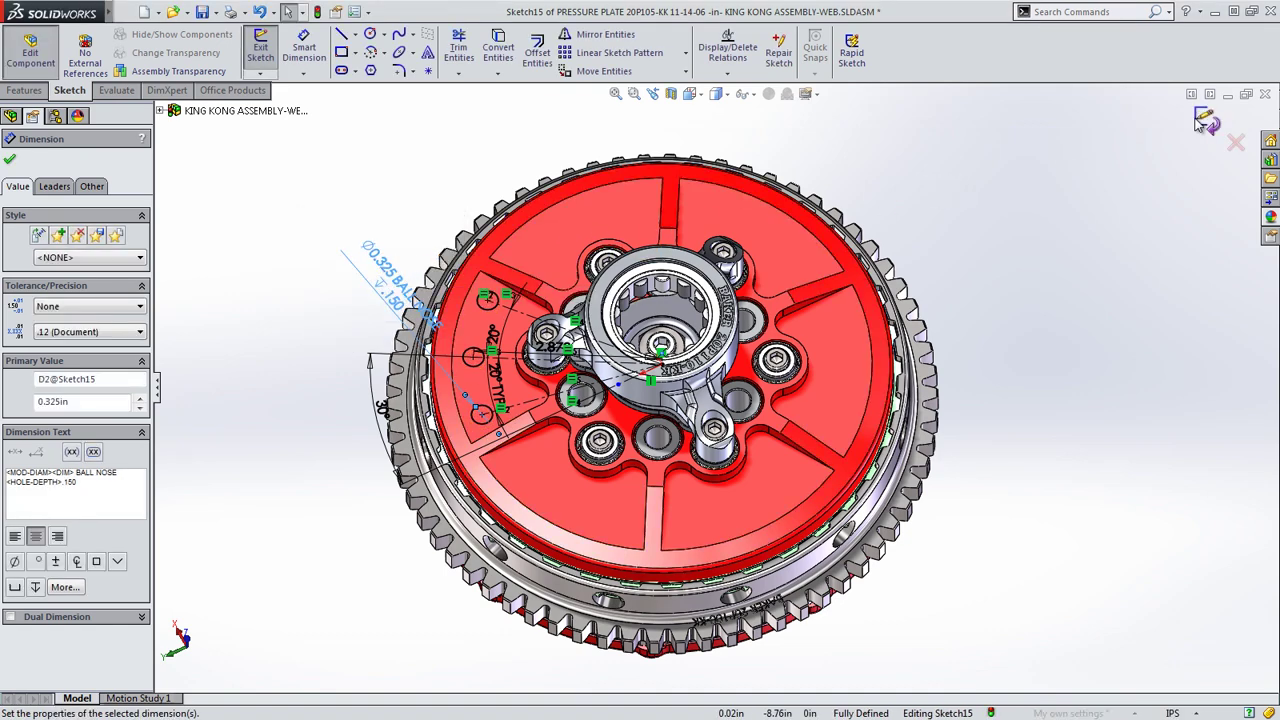
key(Escape)
click(1203, 120)
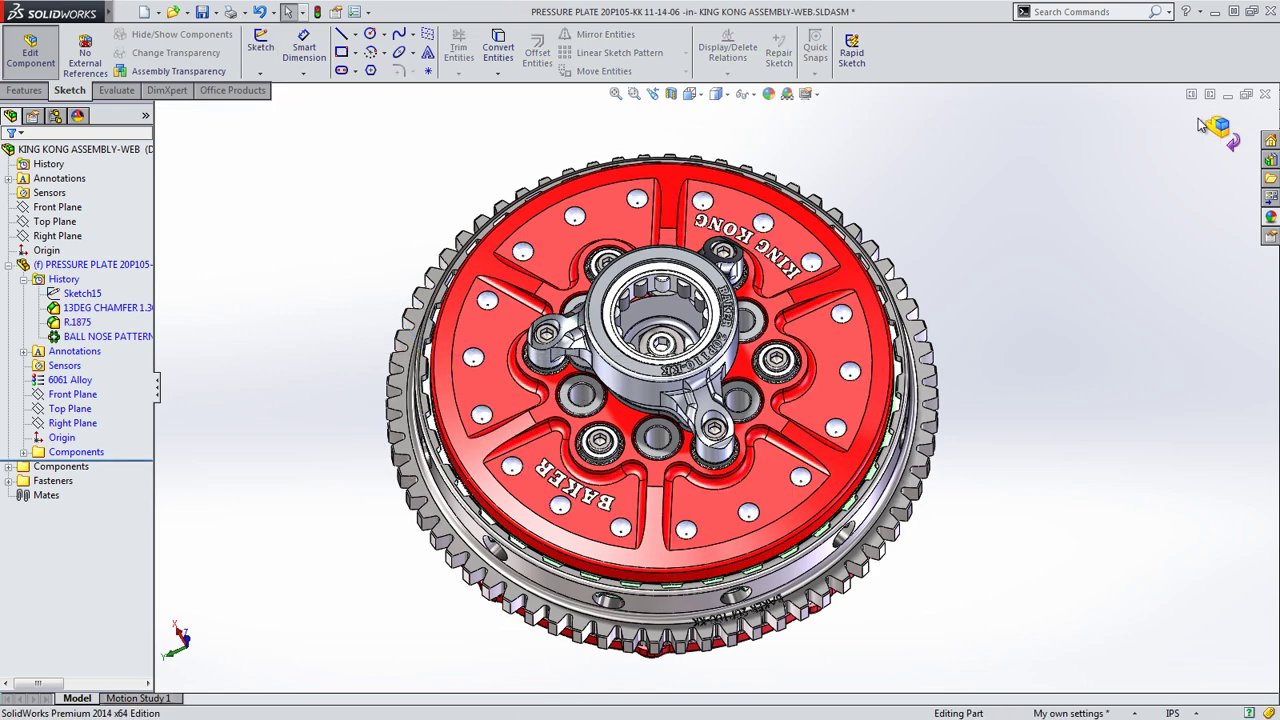
- Change the 13DEG CHAMFER distance to 1.15in
click(110, 311)
click(150, 263)
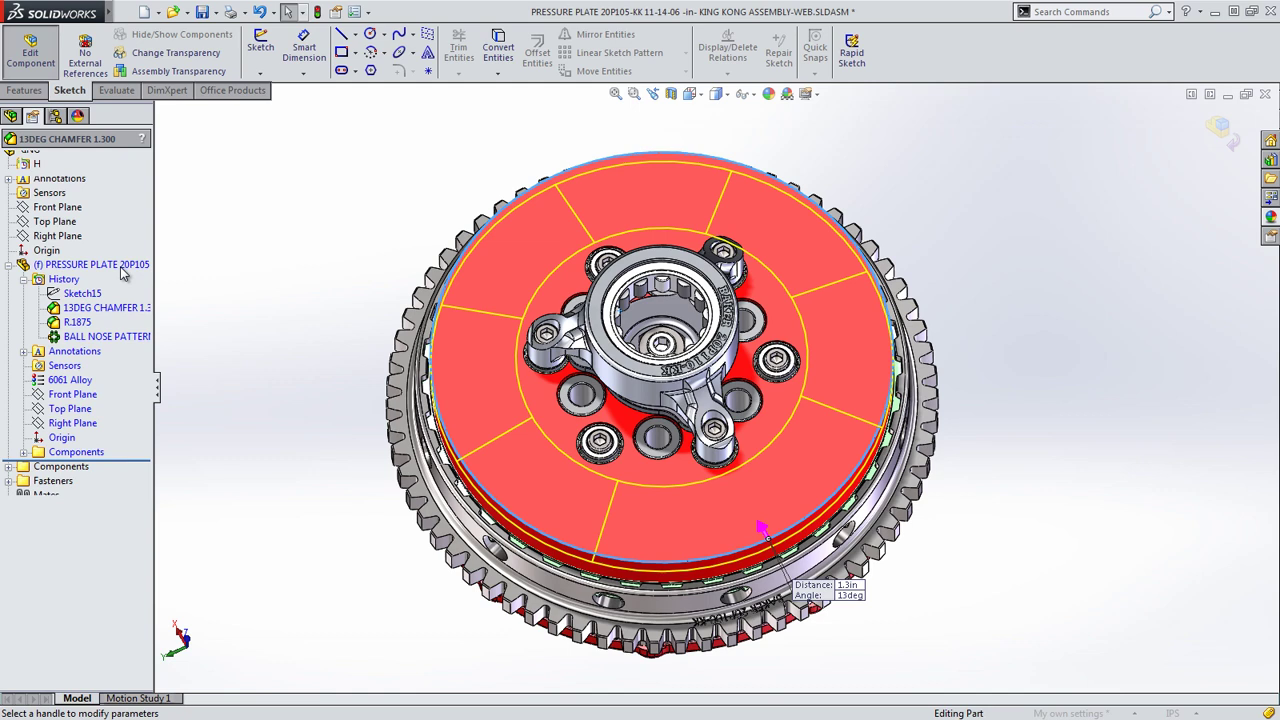
text(1.)
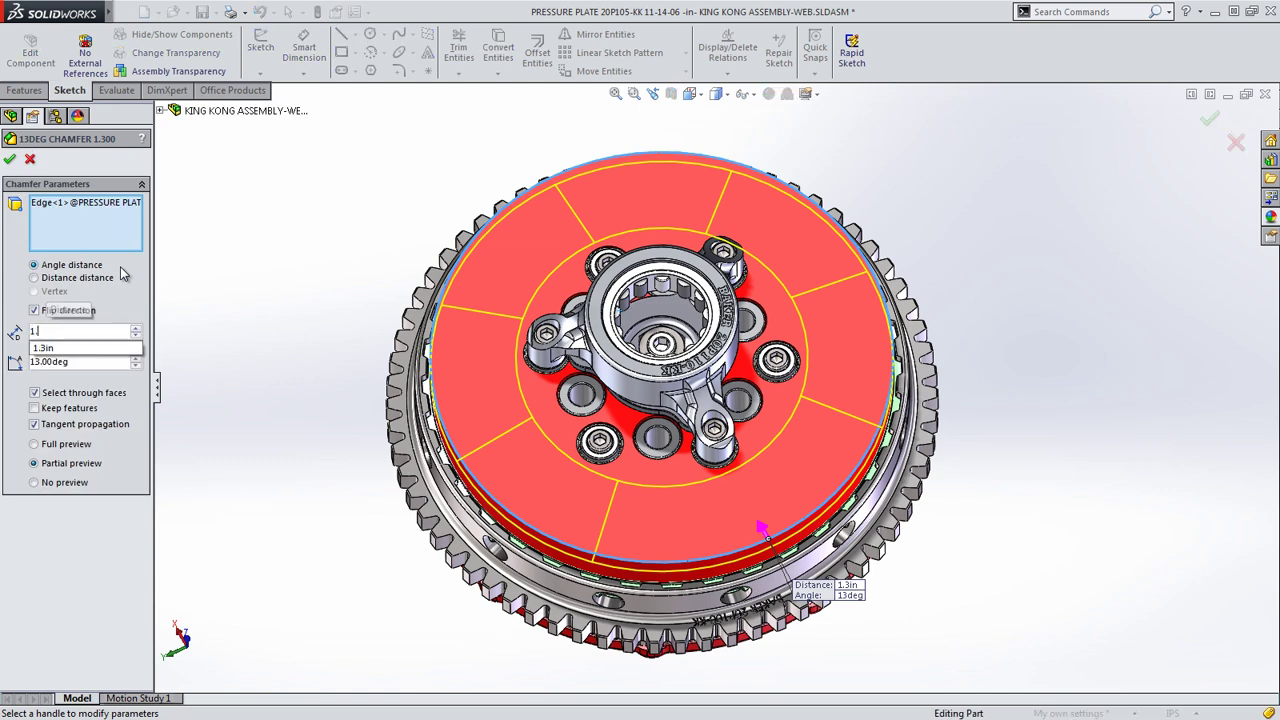
text(15)
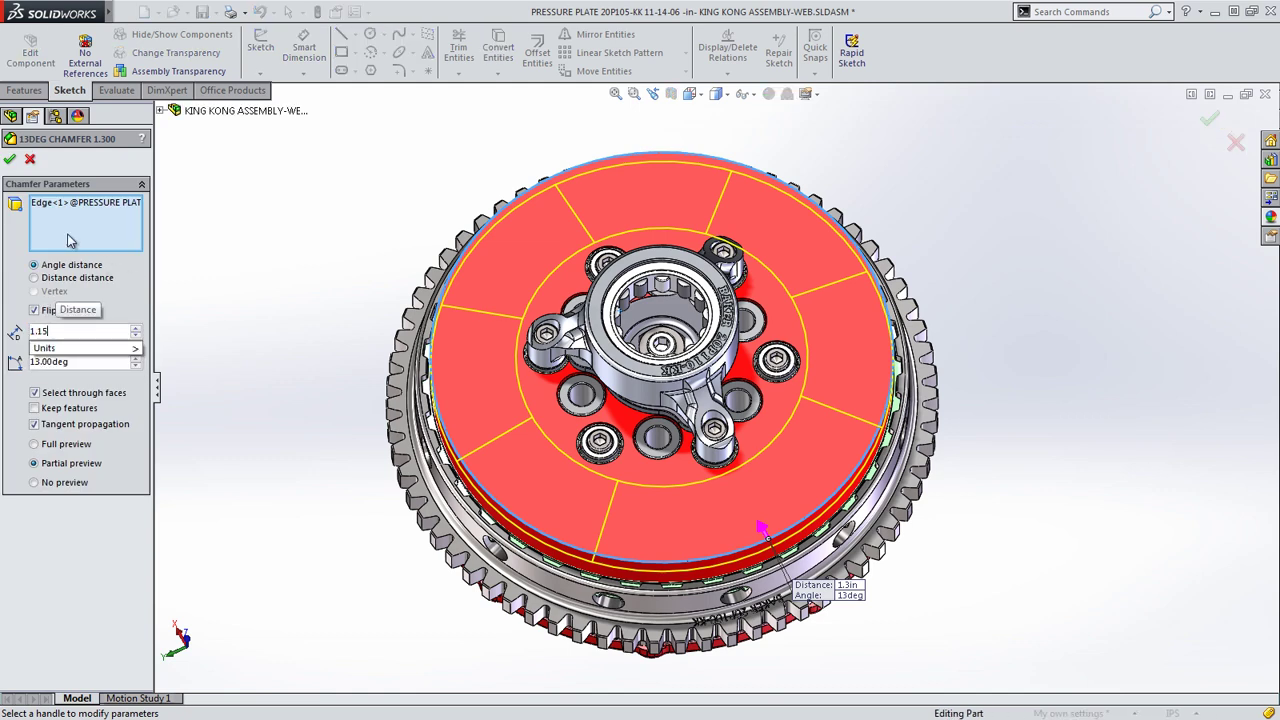
key(Return)
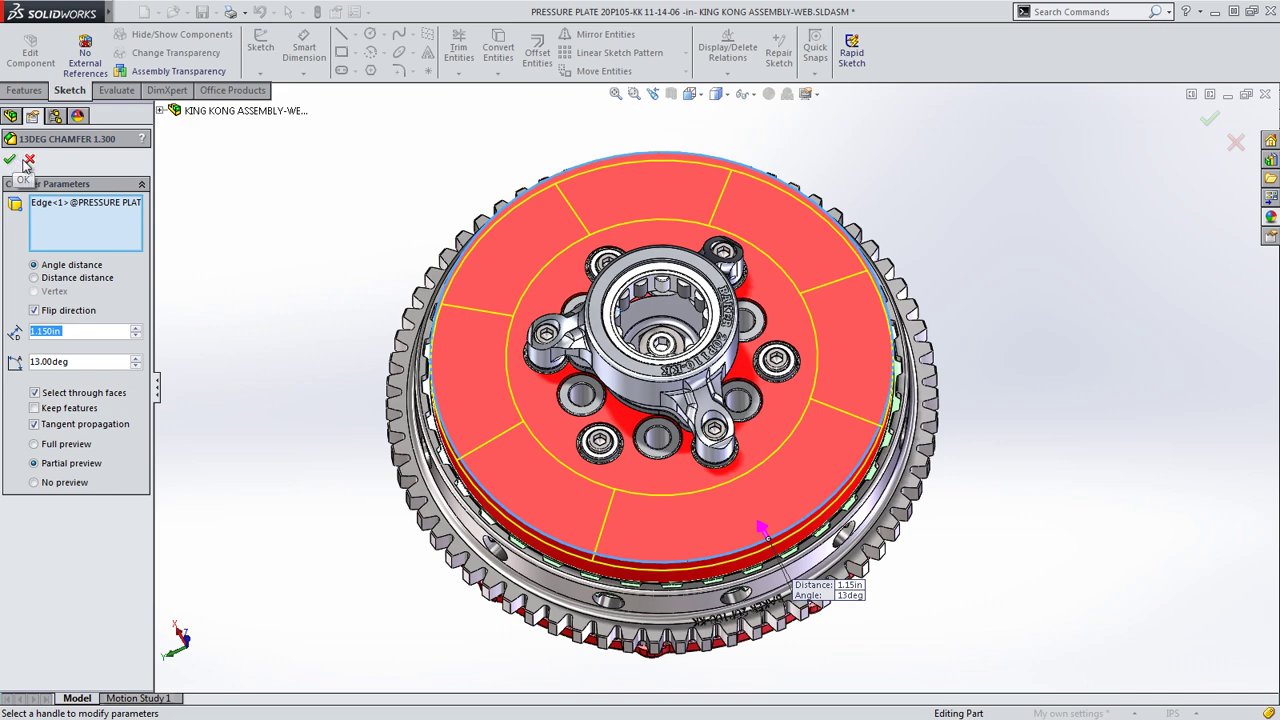
click(30, 161)
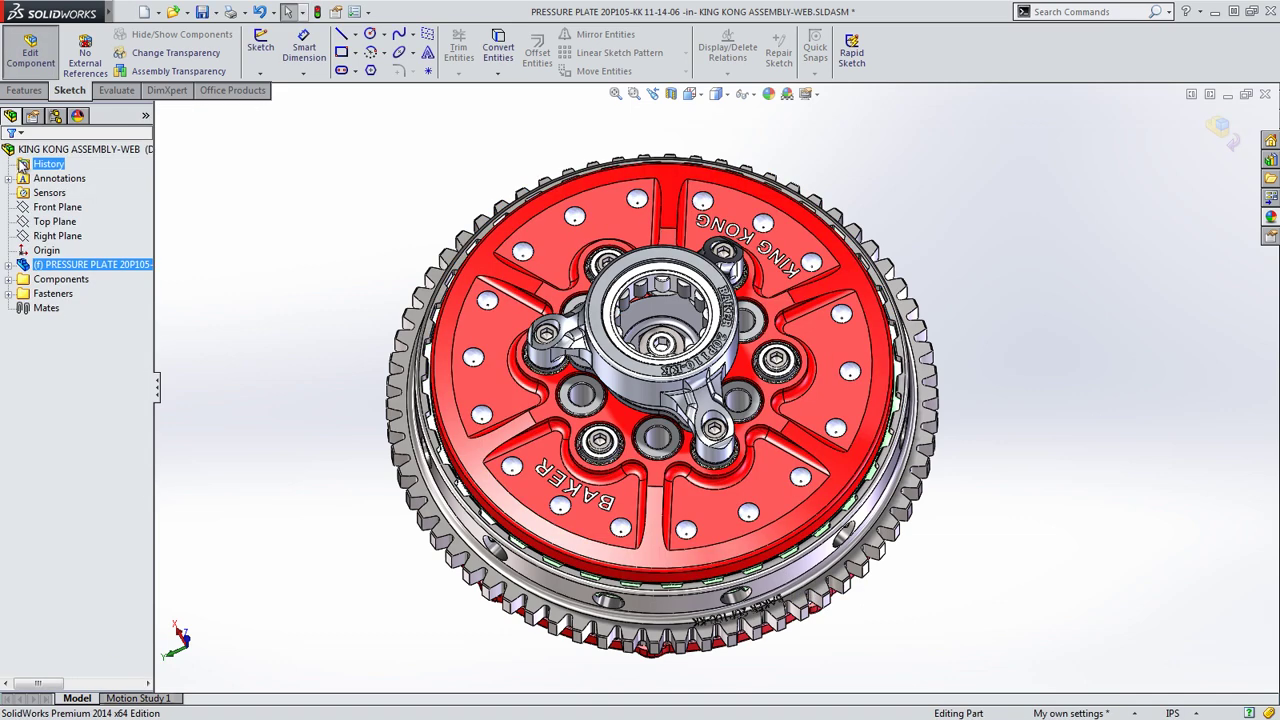
- Turn off Edit Component and set up a Save As copy including all referenced components
click(38, 58)
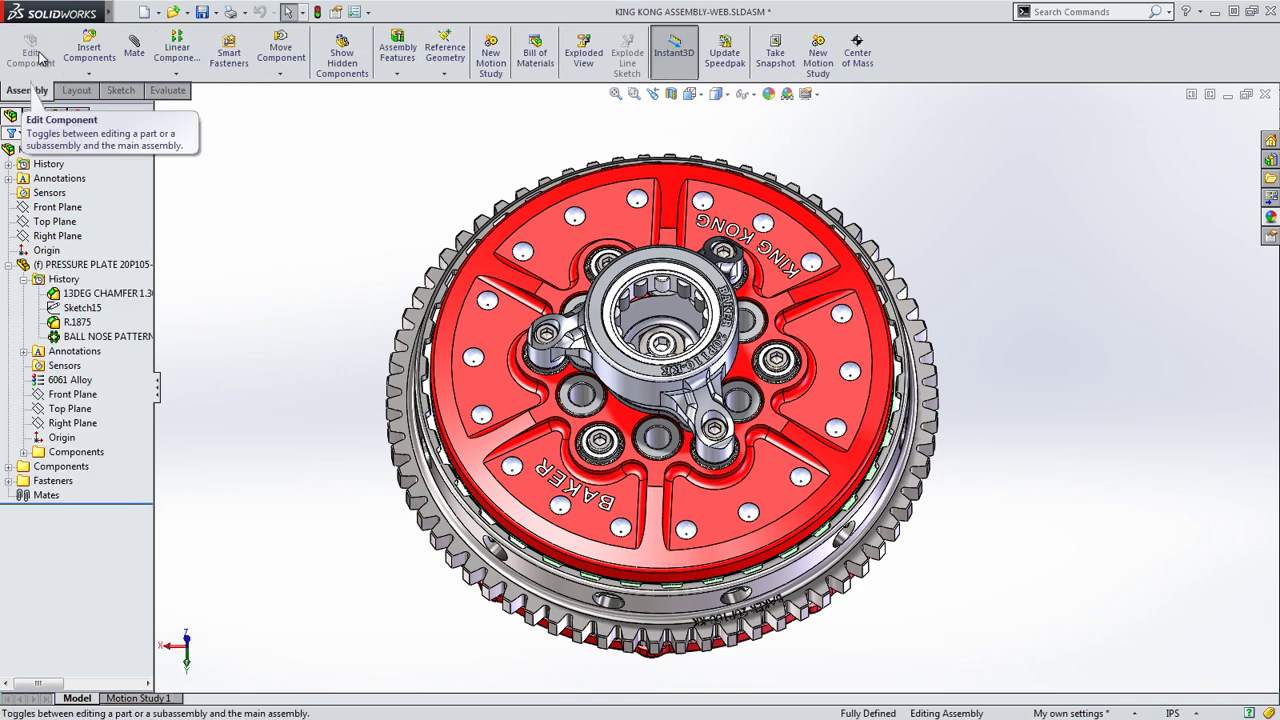
click(212, 12)
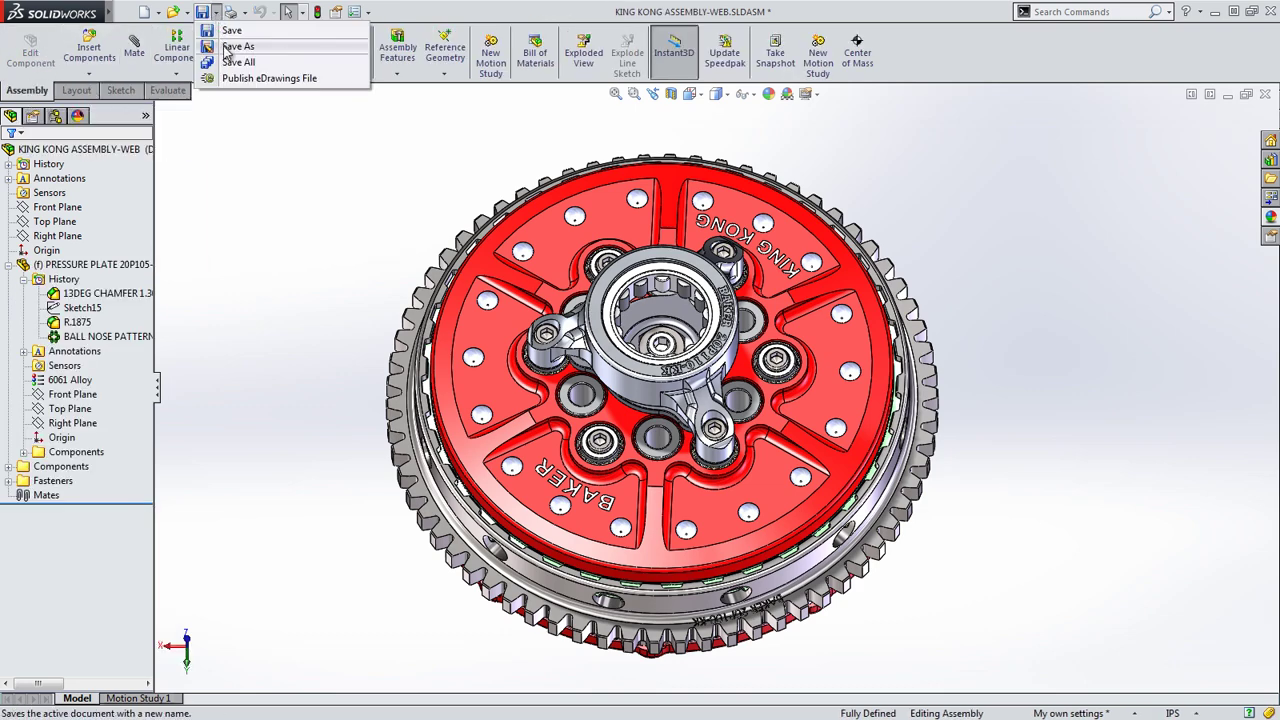
click(228, 48)
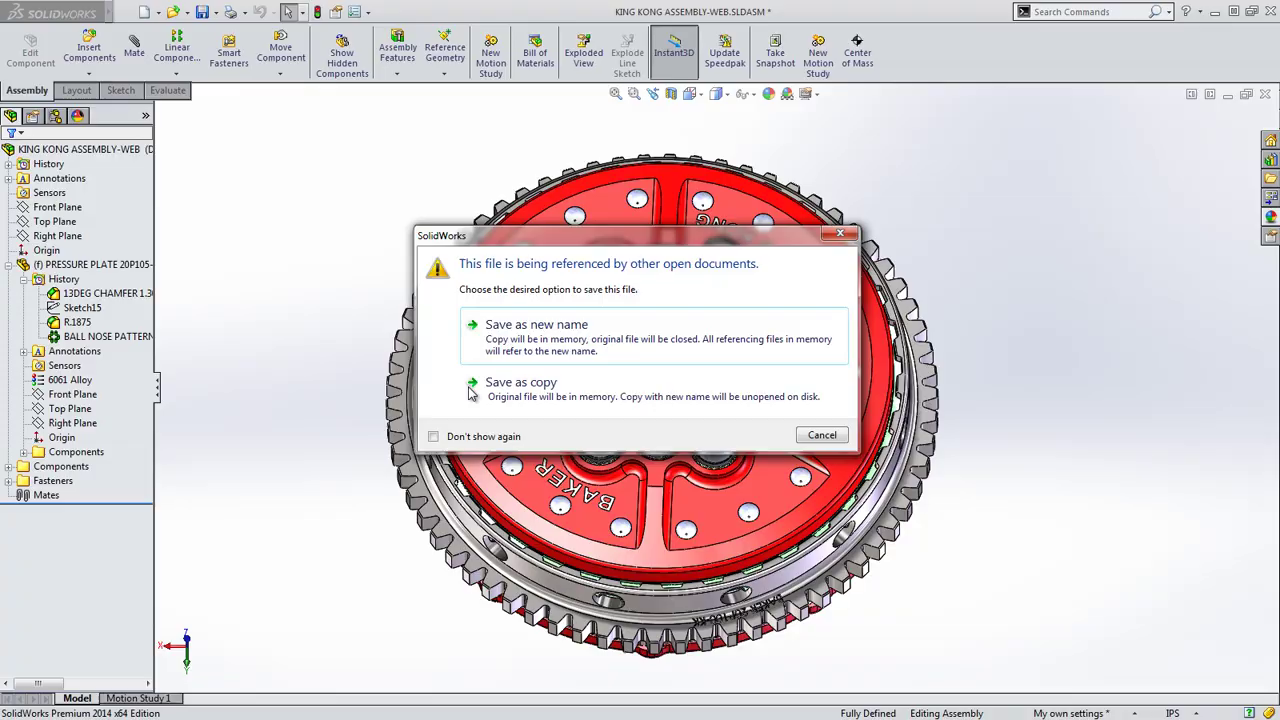
click(474, 396)
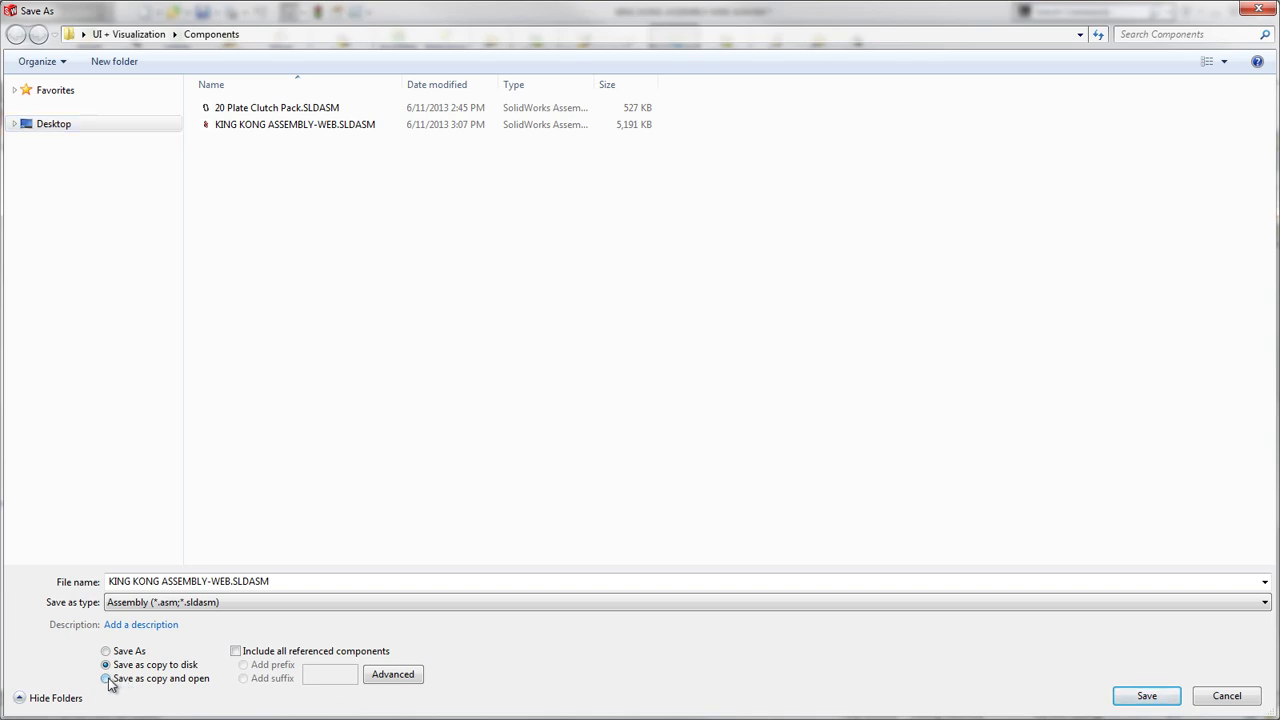
click(106, 678)
click(236, 656)
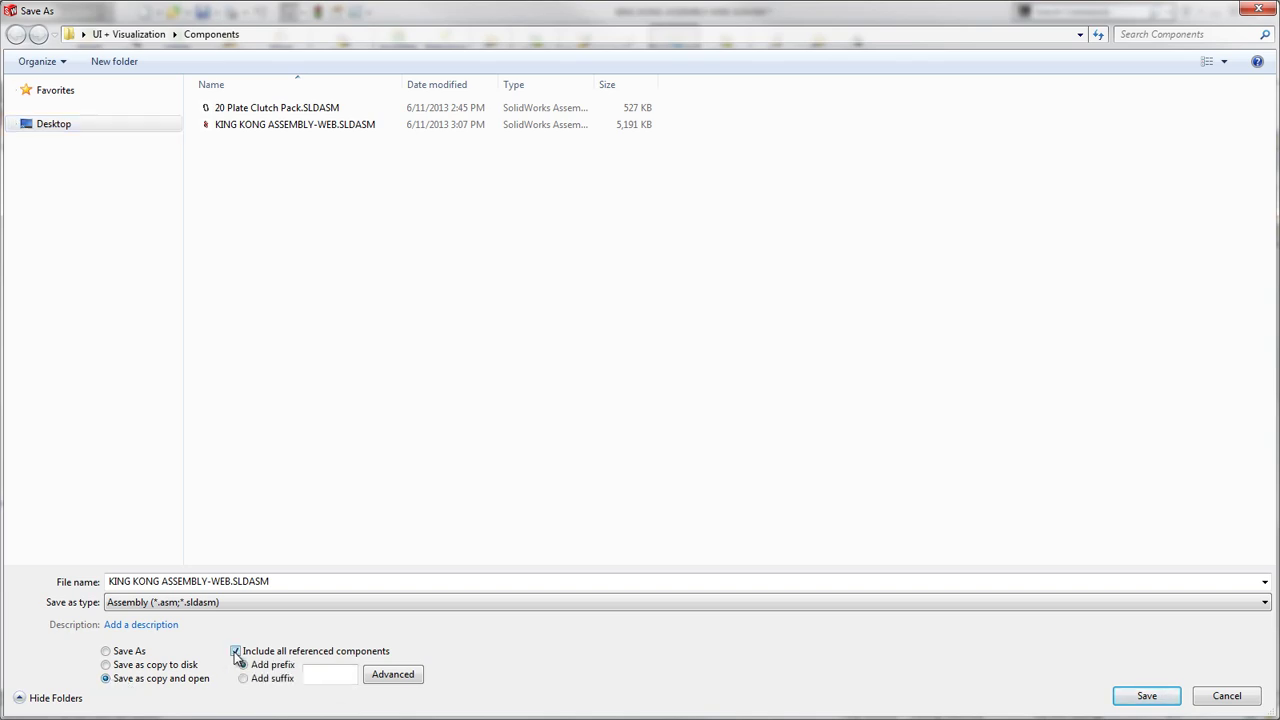
- Cancel the copy and close the KING KONG window, discarding all changes
click(395, 676)
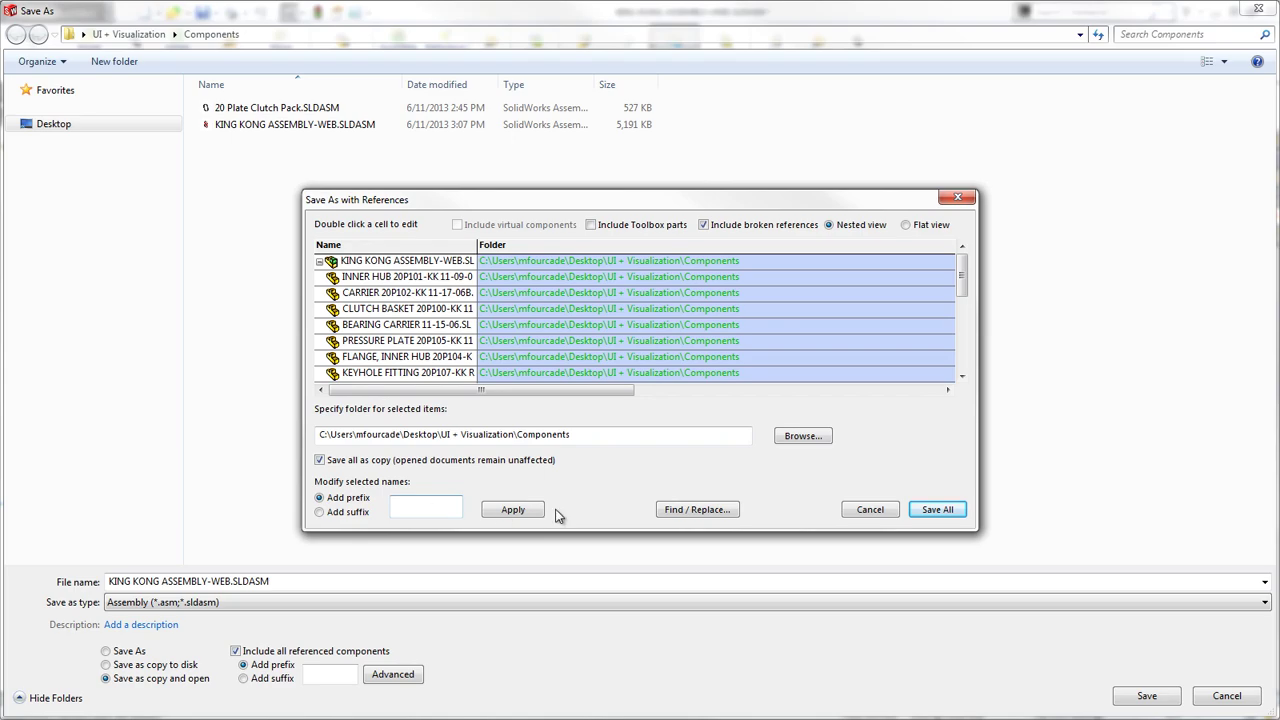
click(866, 510)
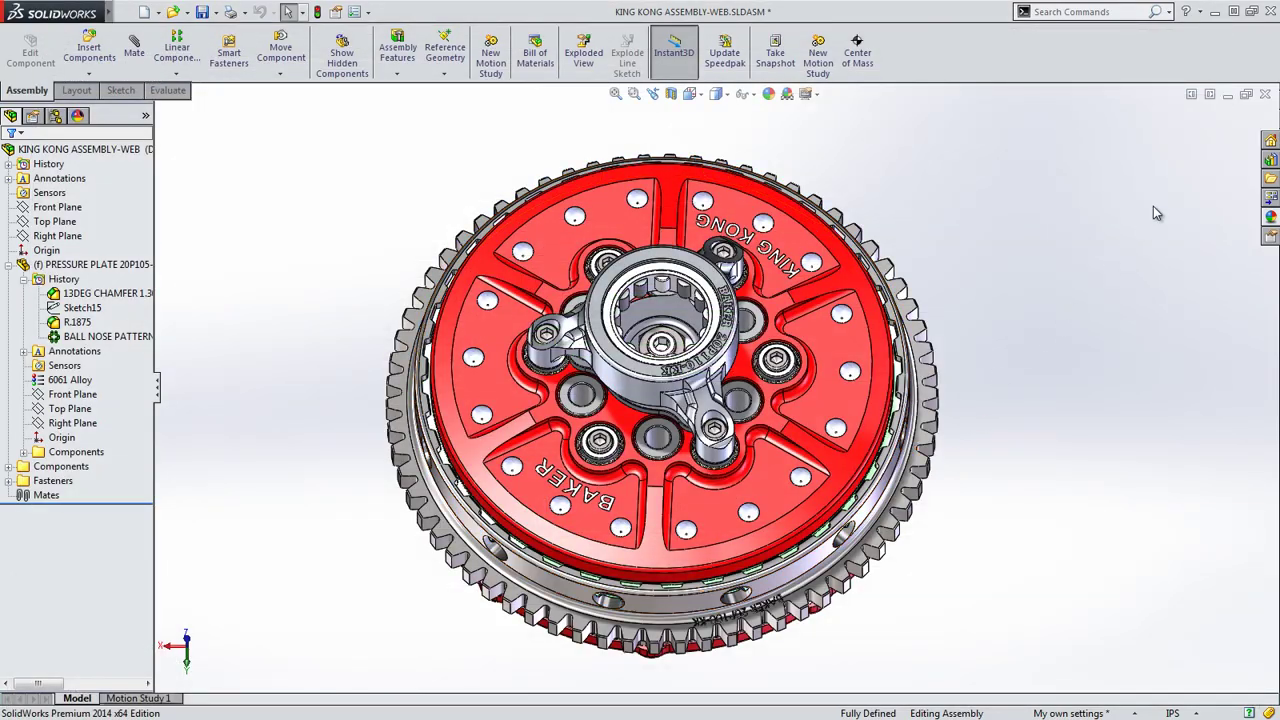
click(1265, 94)
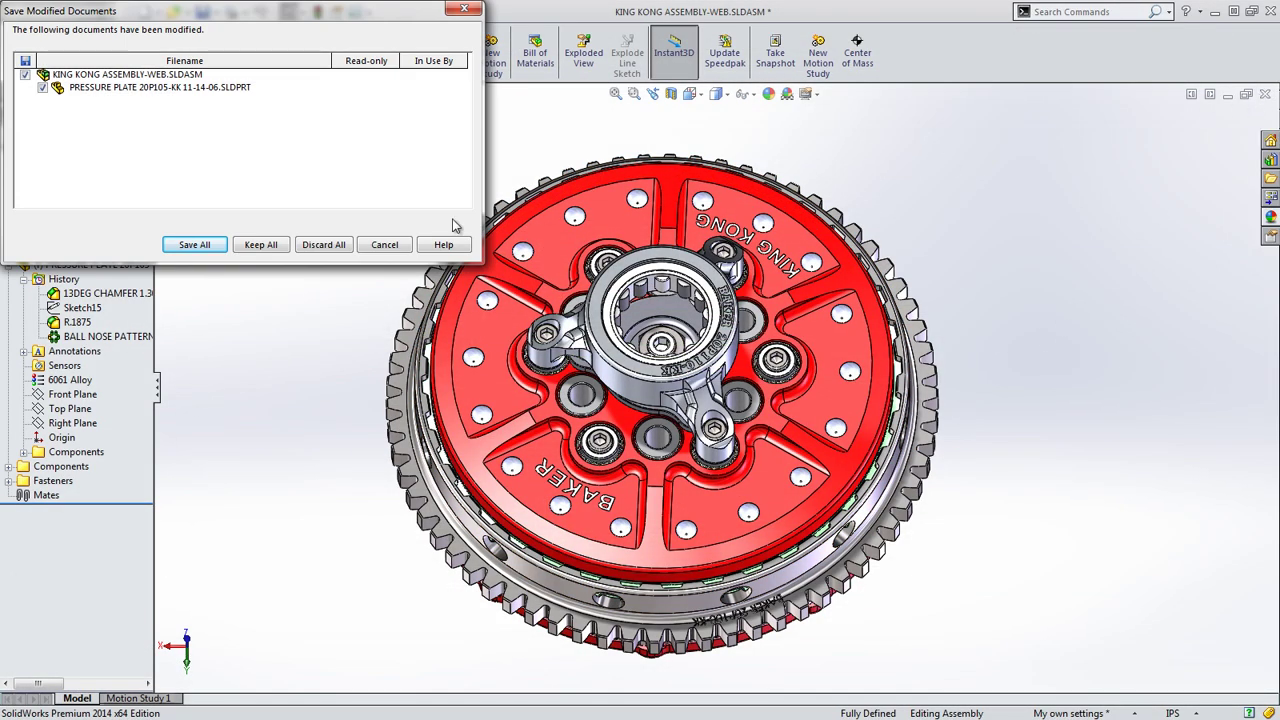
click(336, 246)
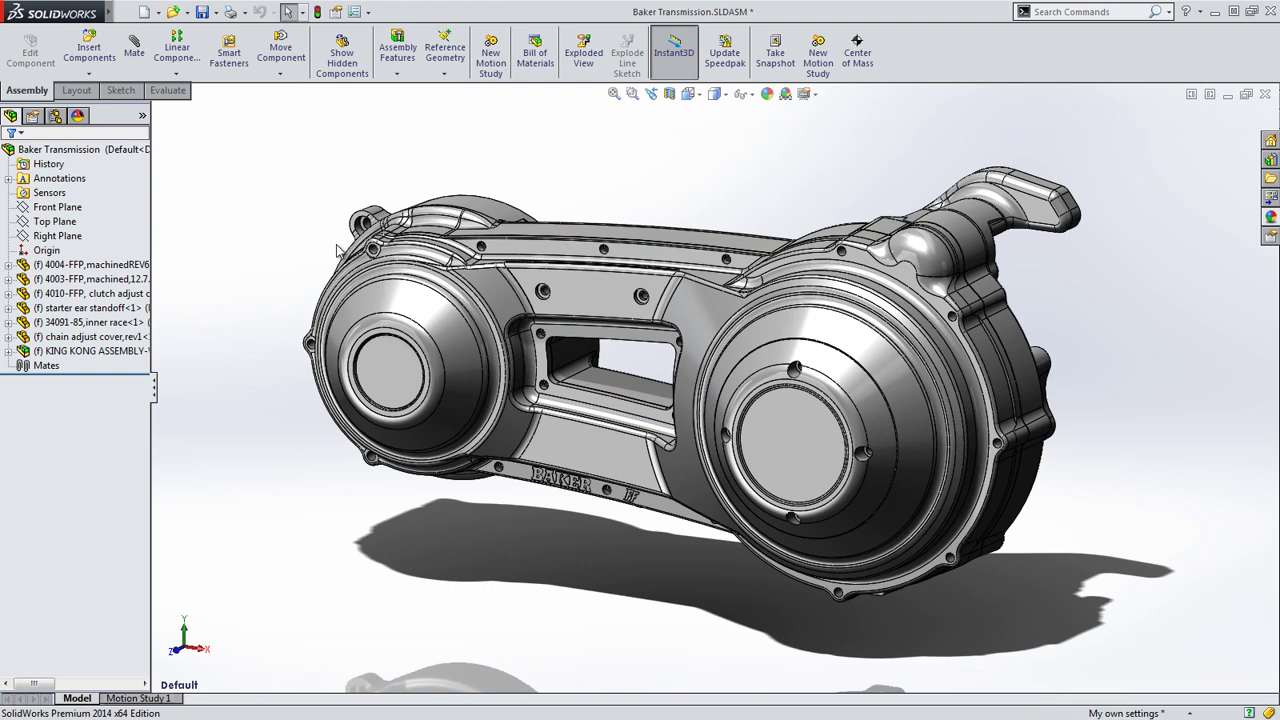
right_click(150, 121)
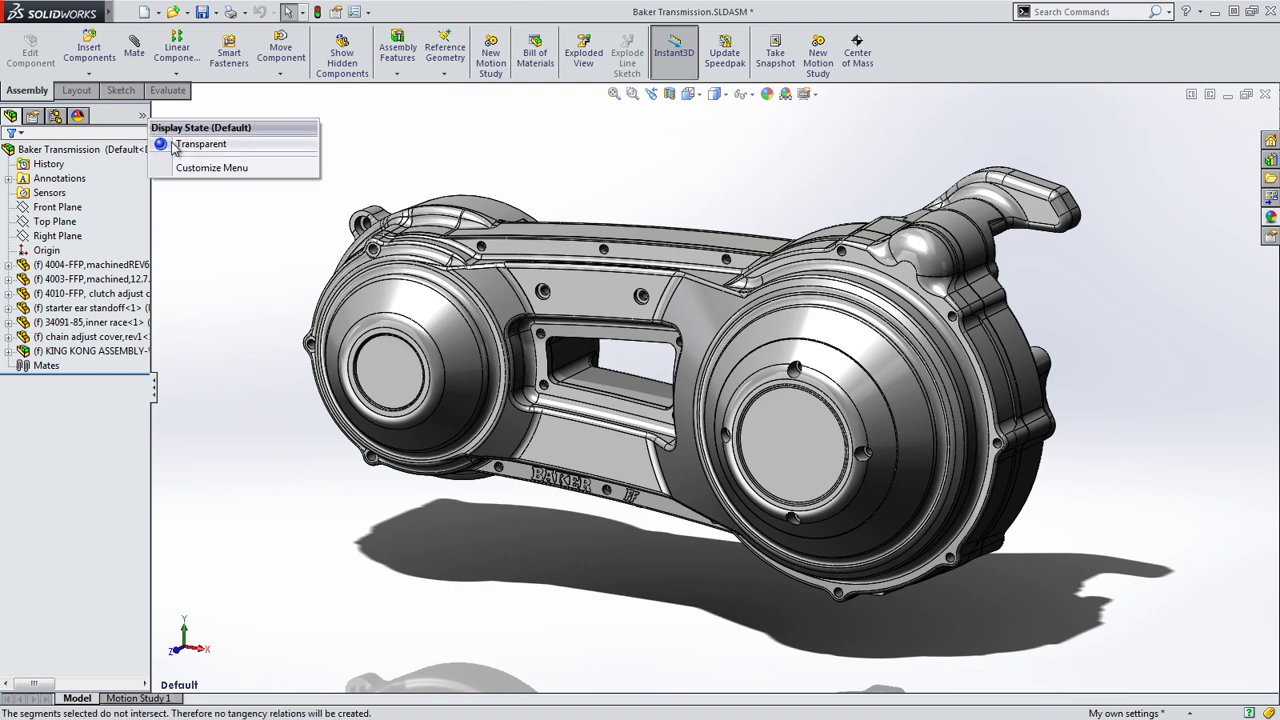
click(200, 144)
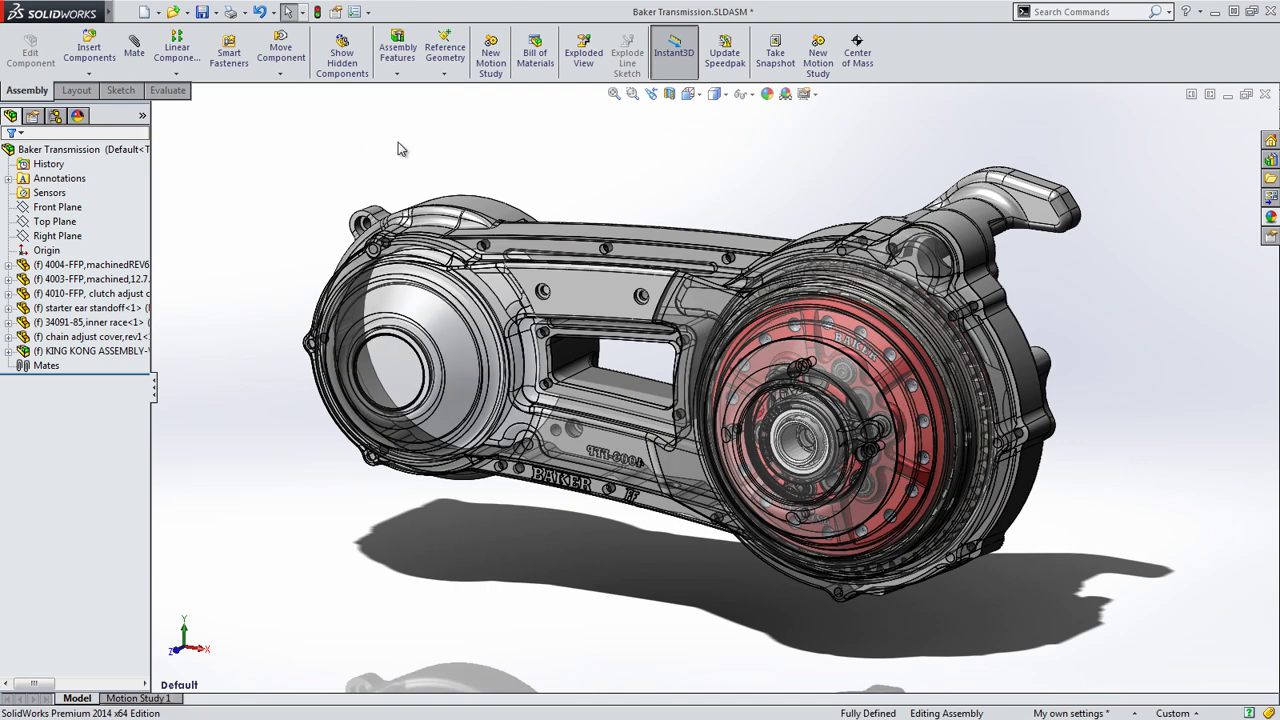
click(693, 97)
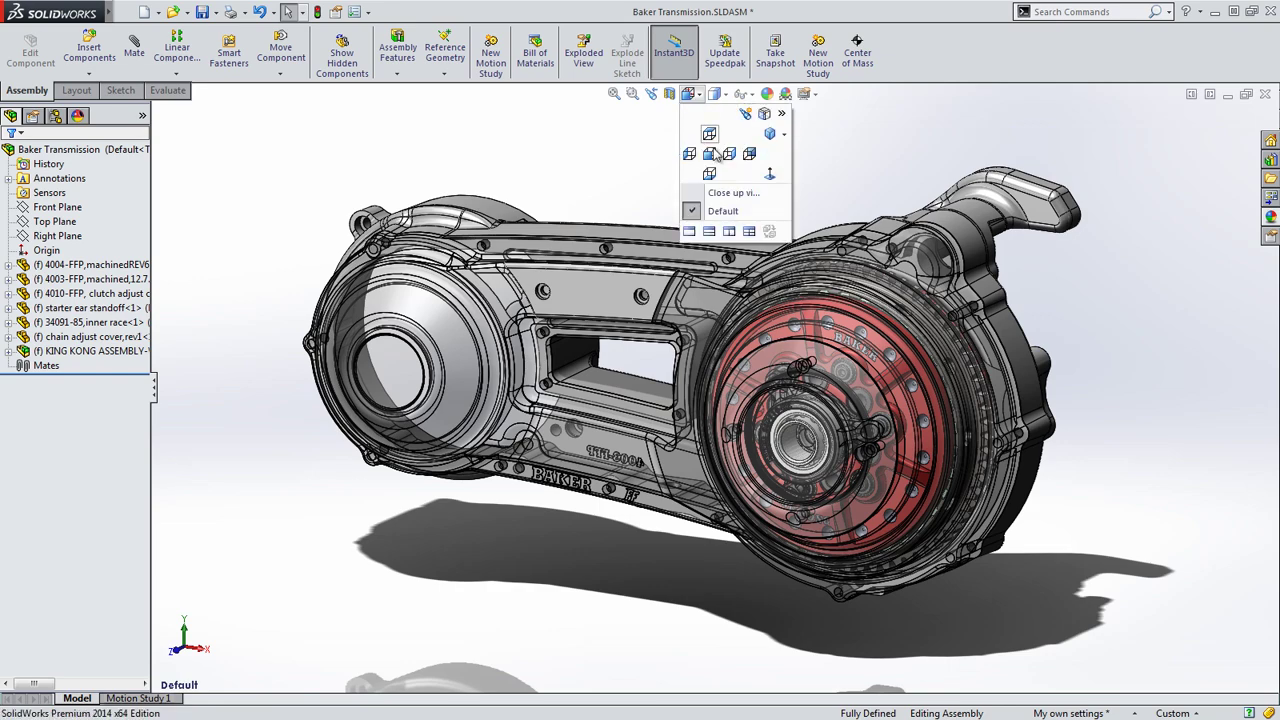
click(720, 190)
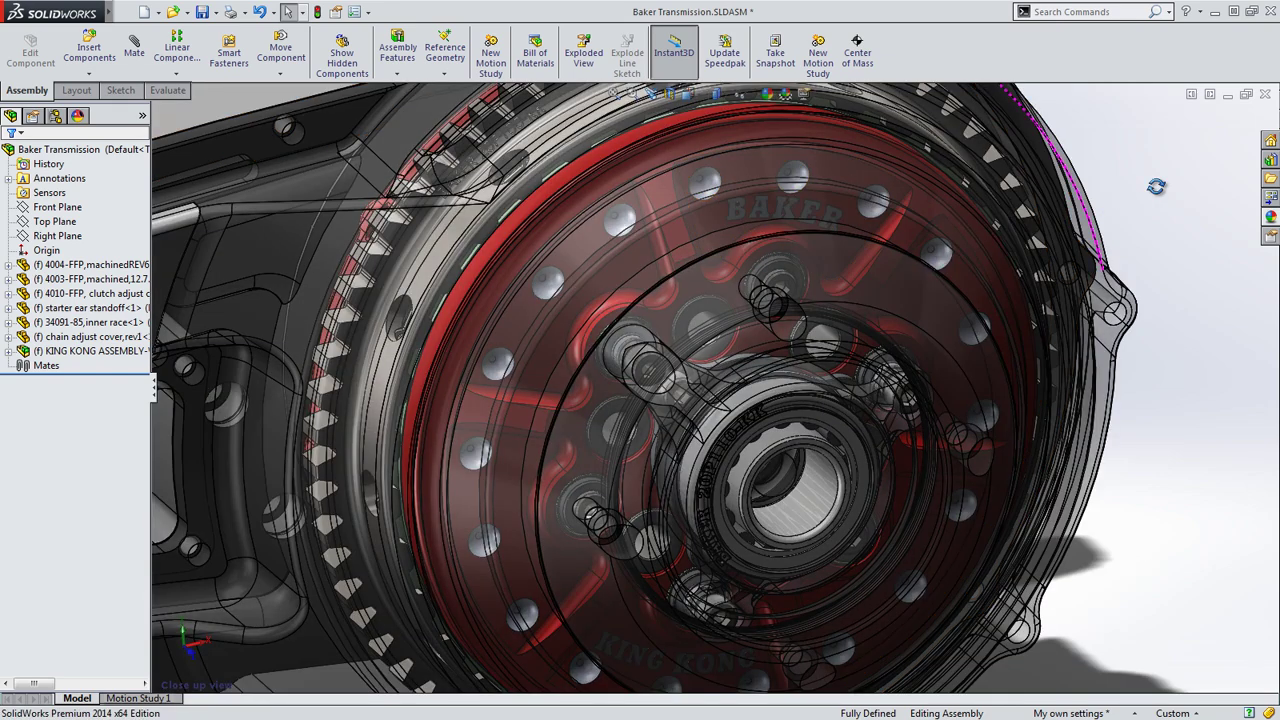
mouse_move(1160, 190)
middle_down()
mouse_move(1043, 192)
mouse_move(1146, 191)
middle_up()
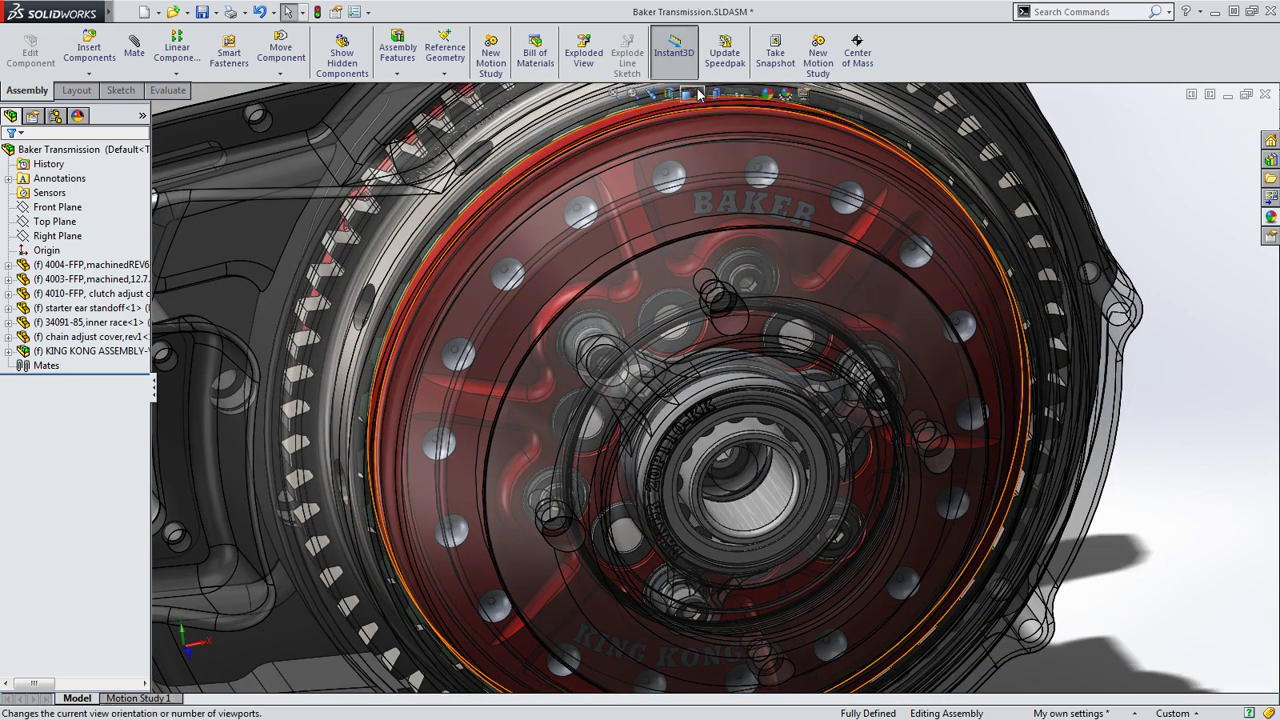
click(692, 93)
click(722, 211)
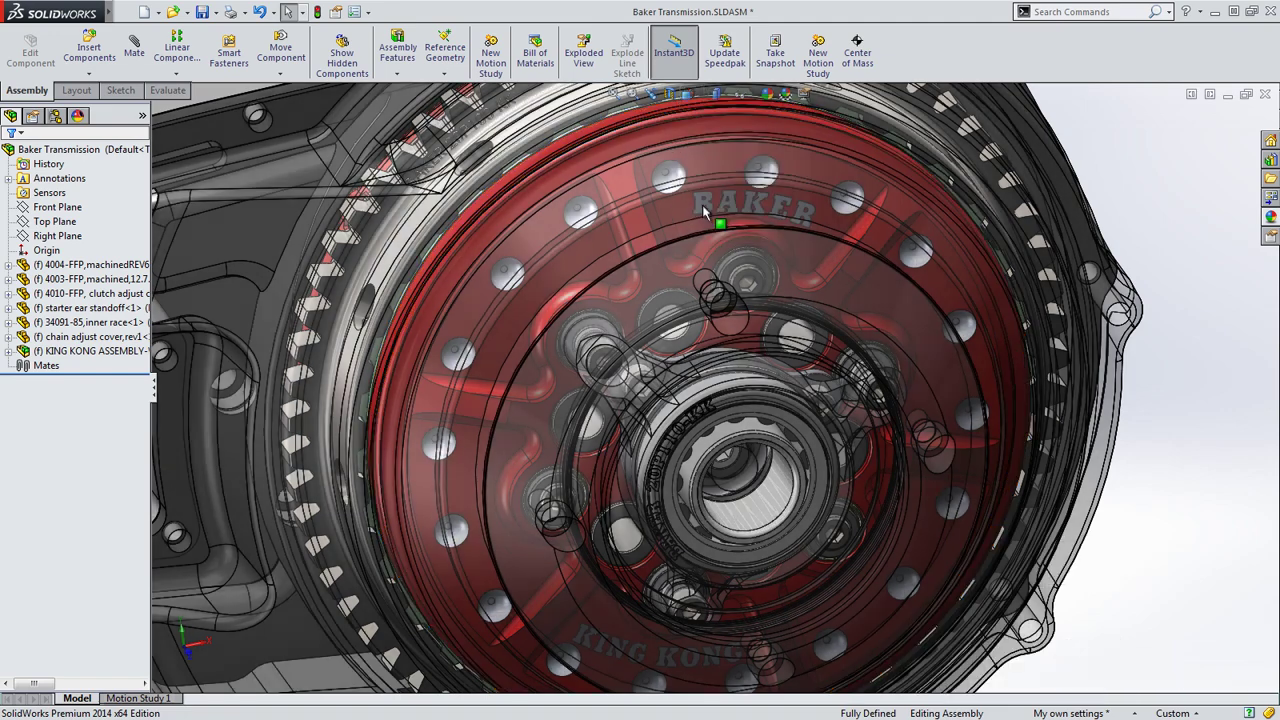
right_click(142, 120)
- Restore the opaque default display state and start a Top Plane section view
click(175, 140)
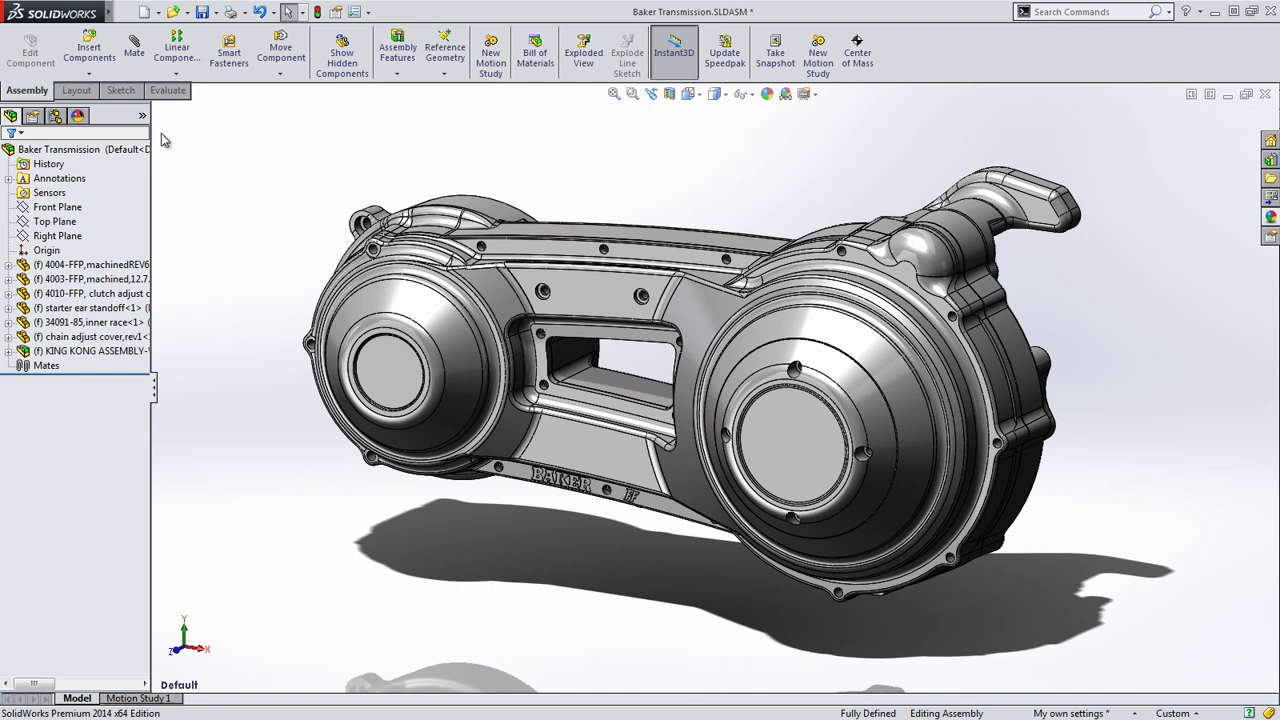
click(669, 96)
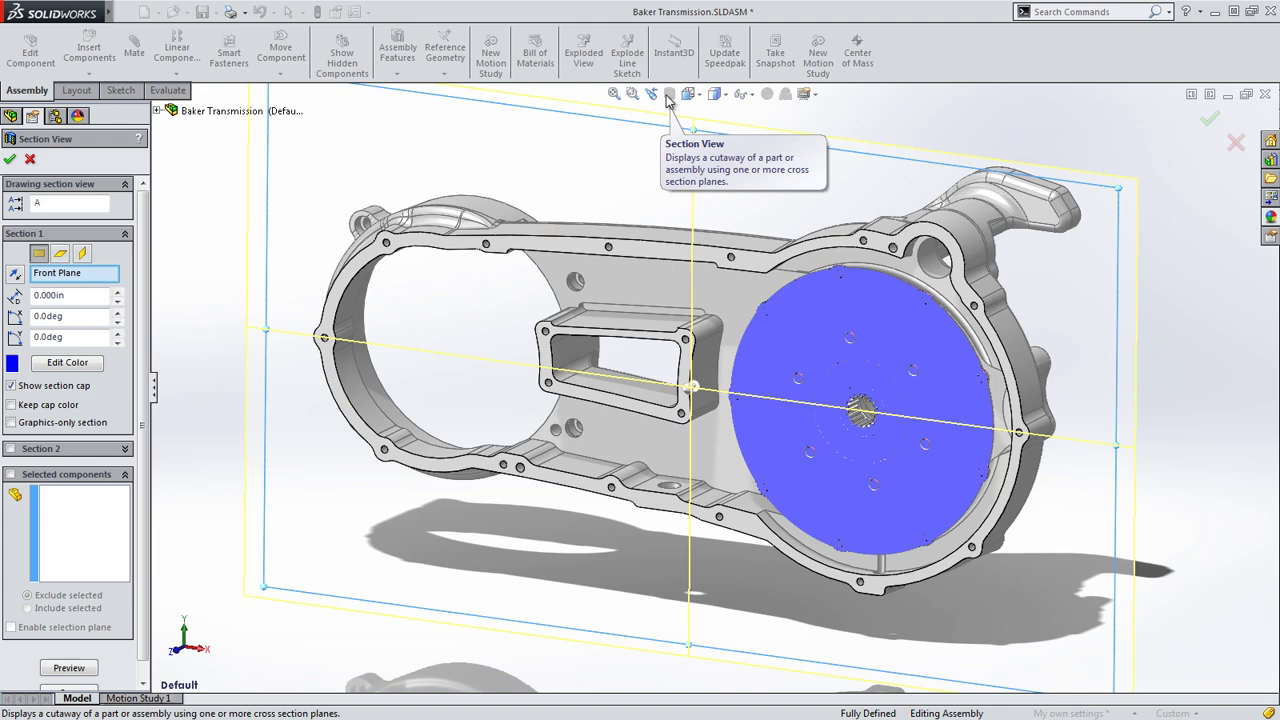
click(60, 255)
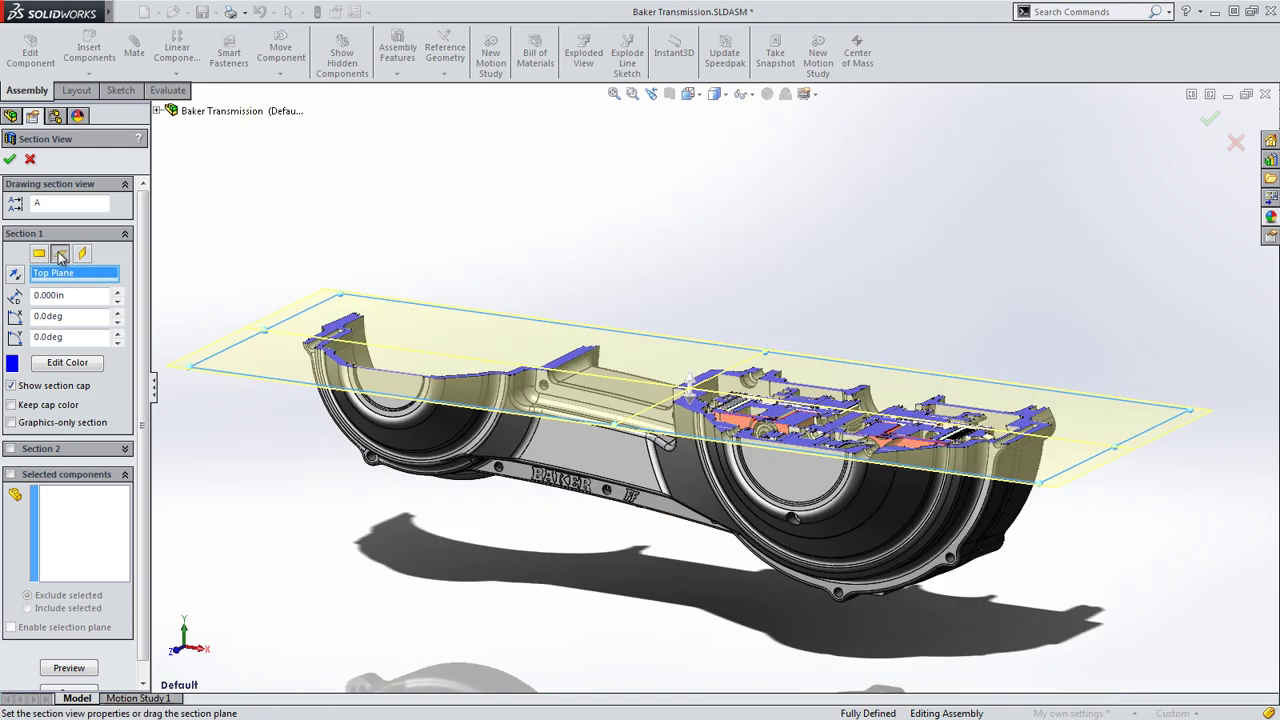
scroll(140, 300, down, 1)
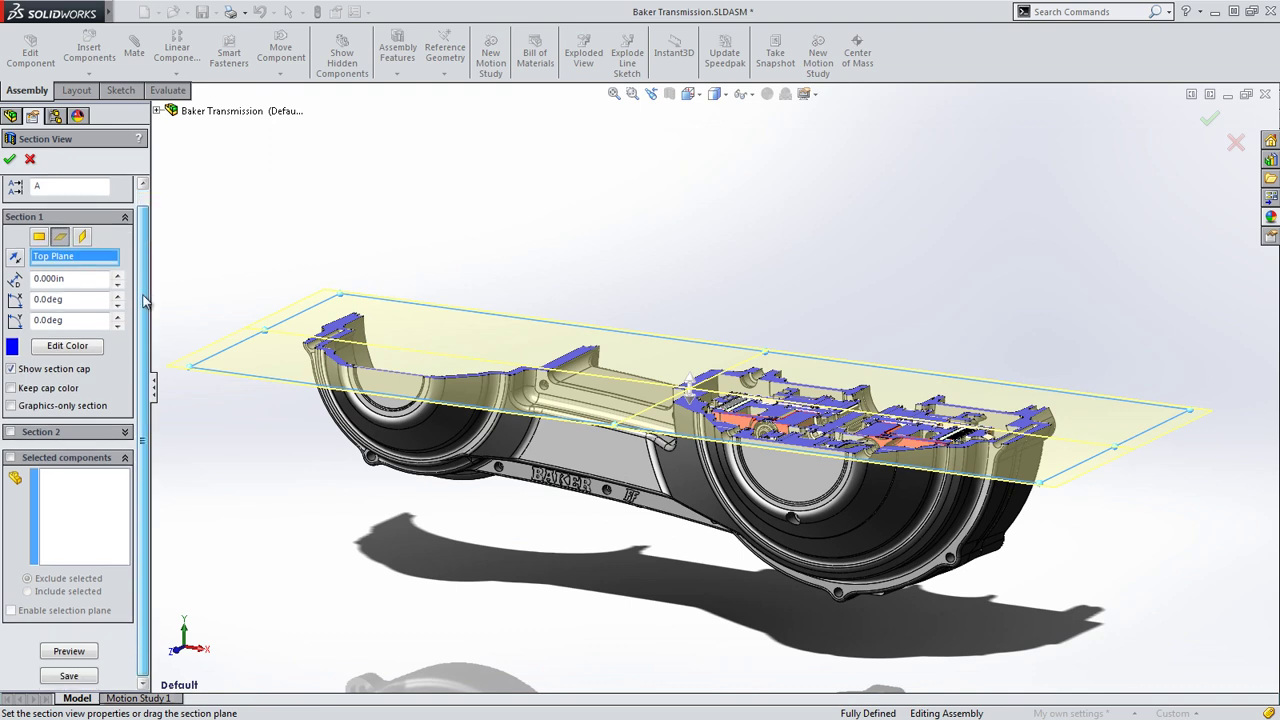
- Limit the section to the chain adjust, 4003-FFP machined, and clutch adjust covers
click(11, 457)
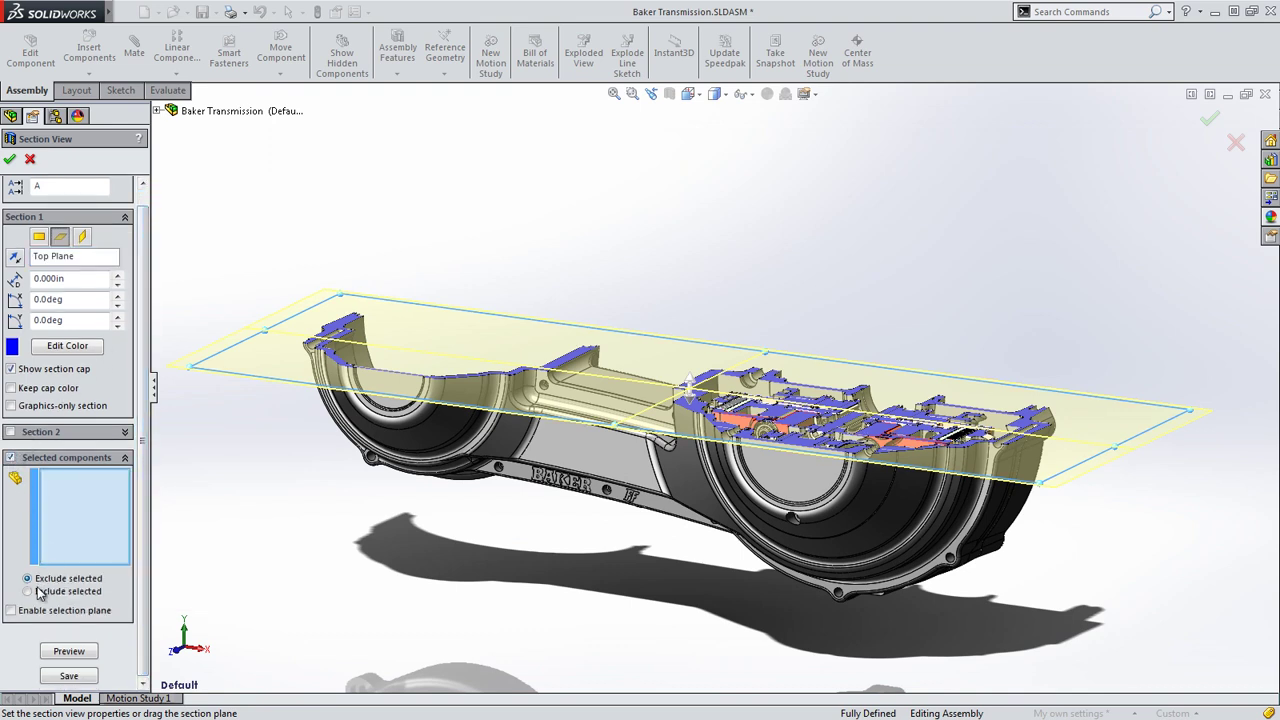
click(28, 591)
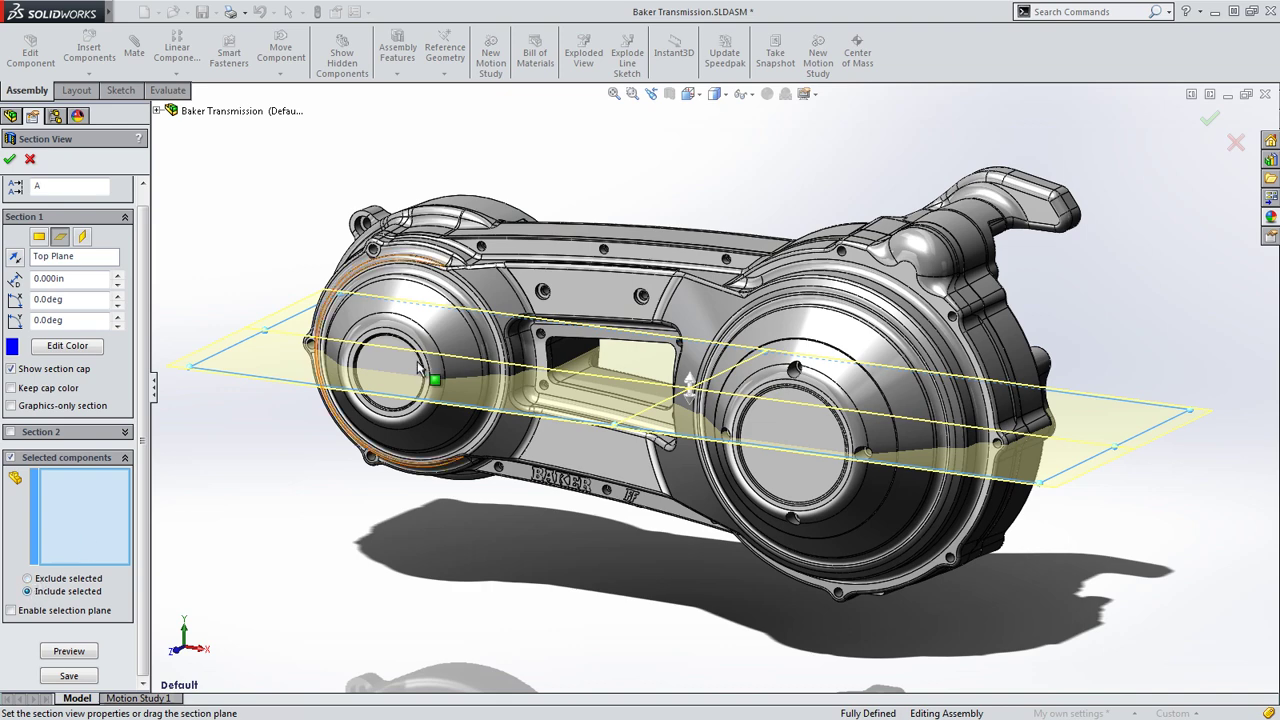
click(593, 303)
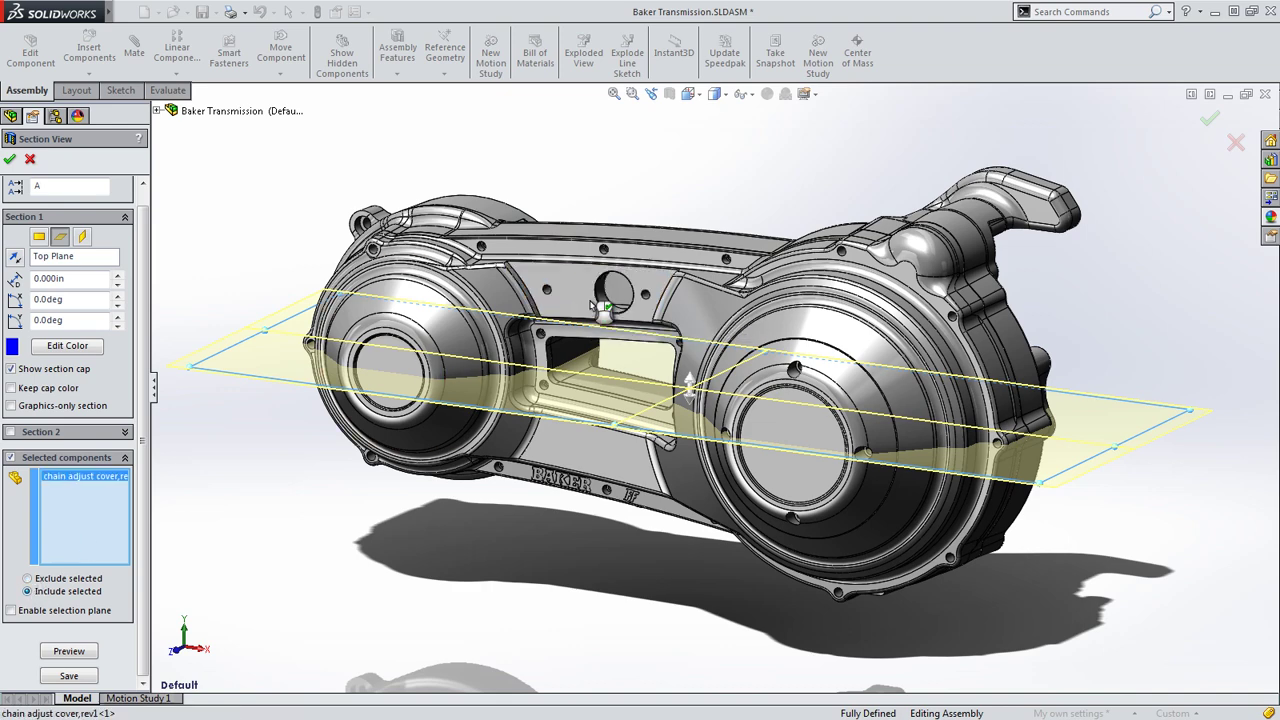
click(684, 303)
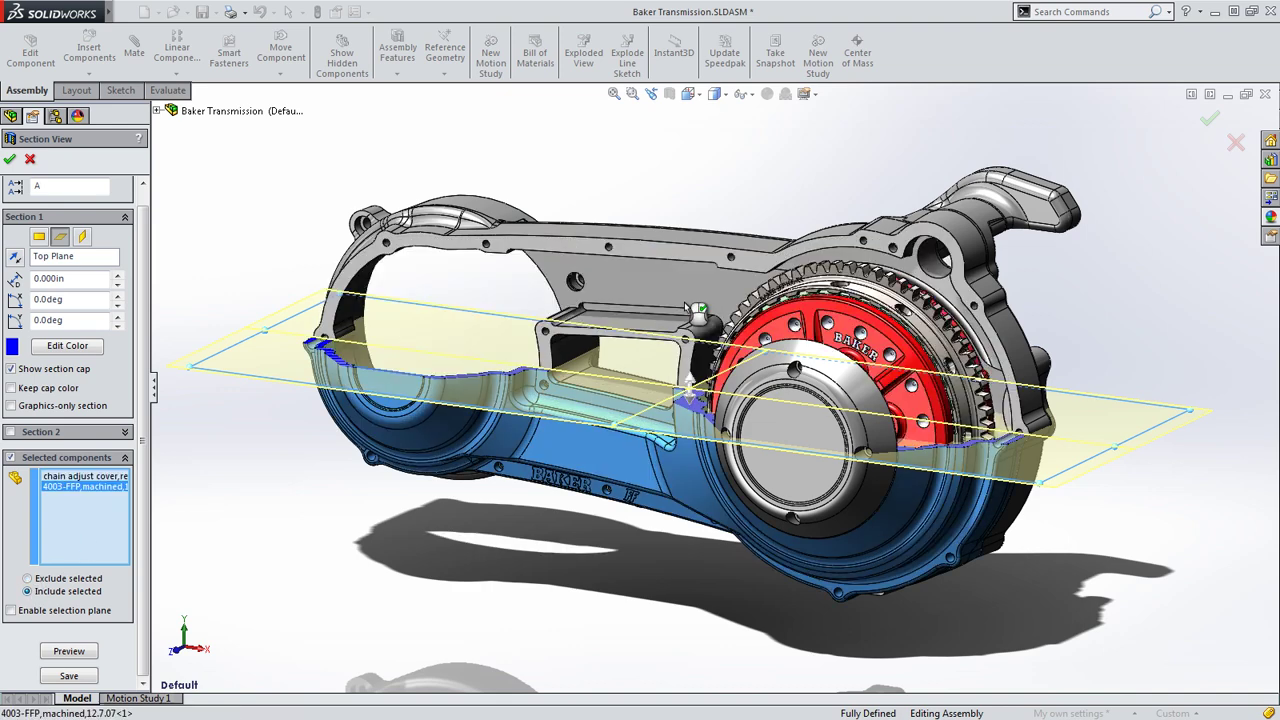
click(748, 367)
key(Return)
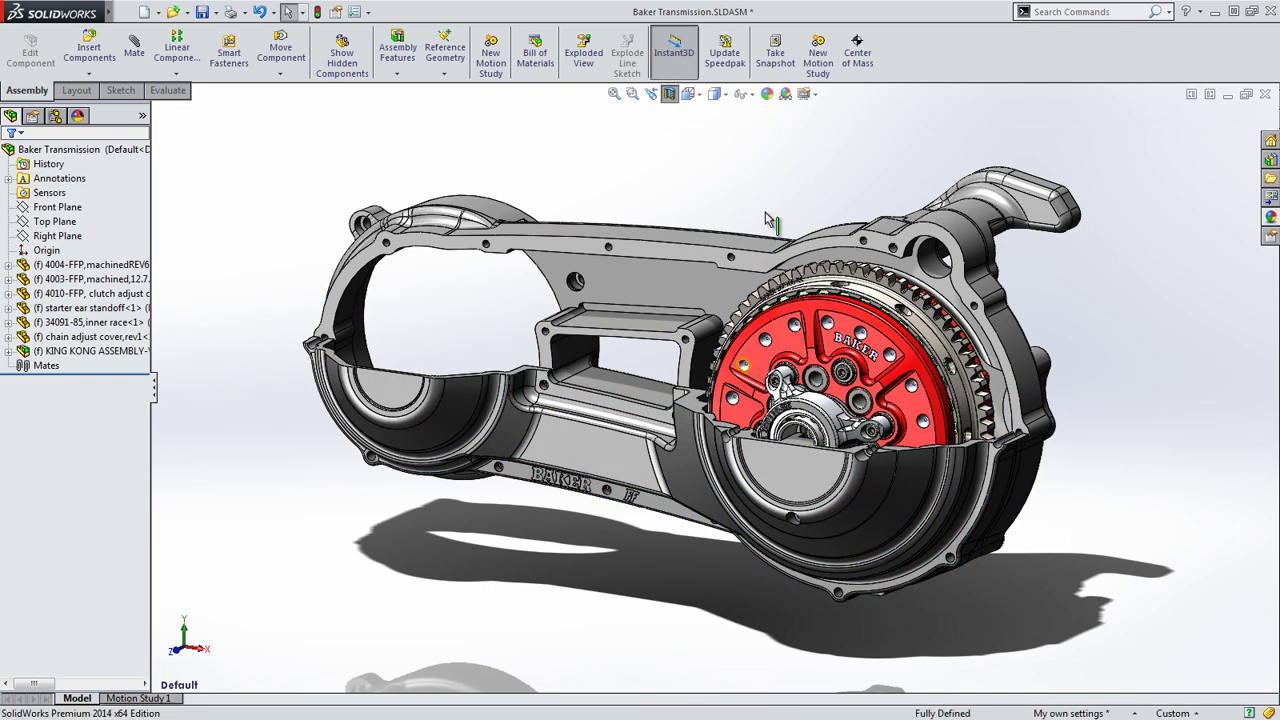
- Restart the Top Plane section as graphics-only, cutting through all components
mouse_move(766, 206)
middle_down()
mouse_move(775, 292)
mouse_move(772, 250)
middle_up()
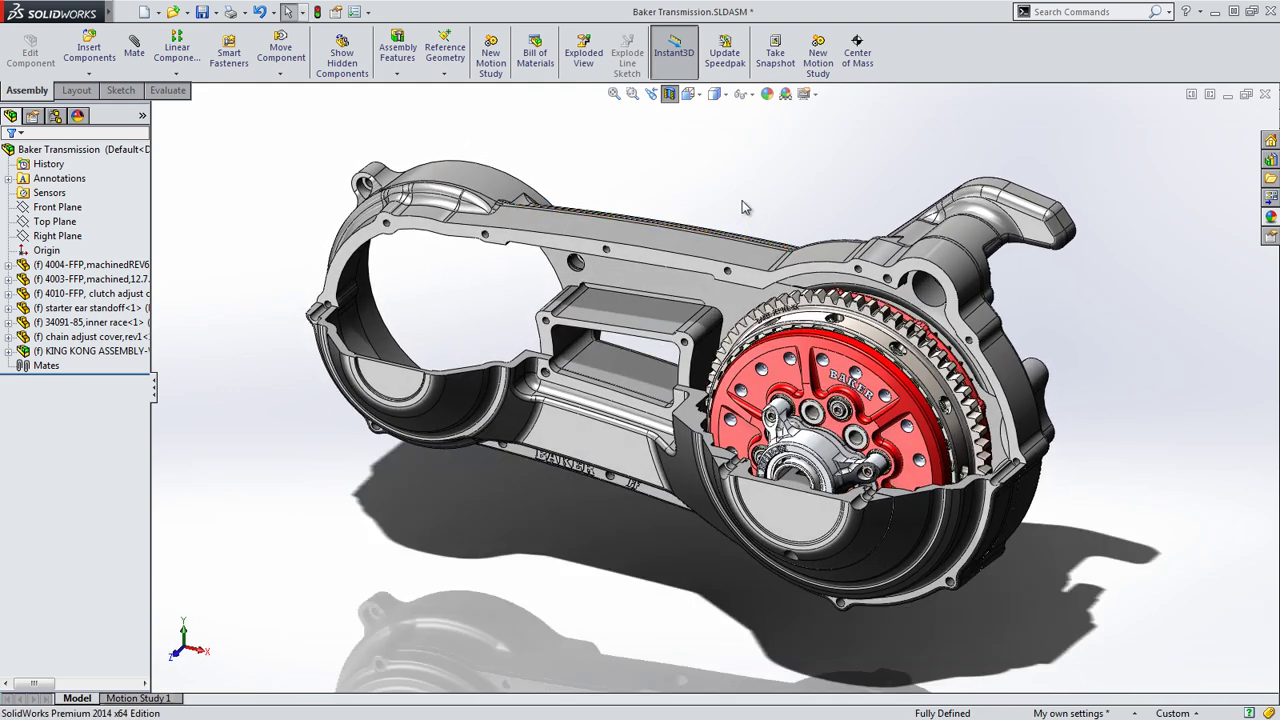
click(670, 95)
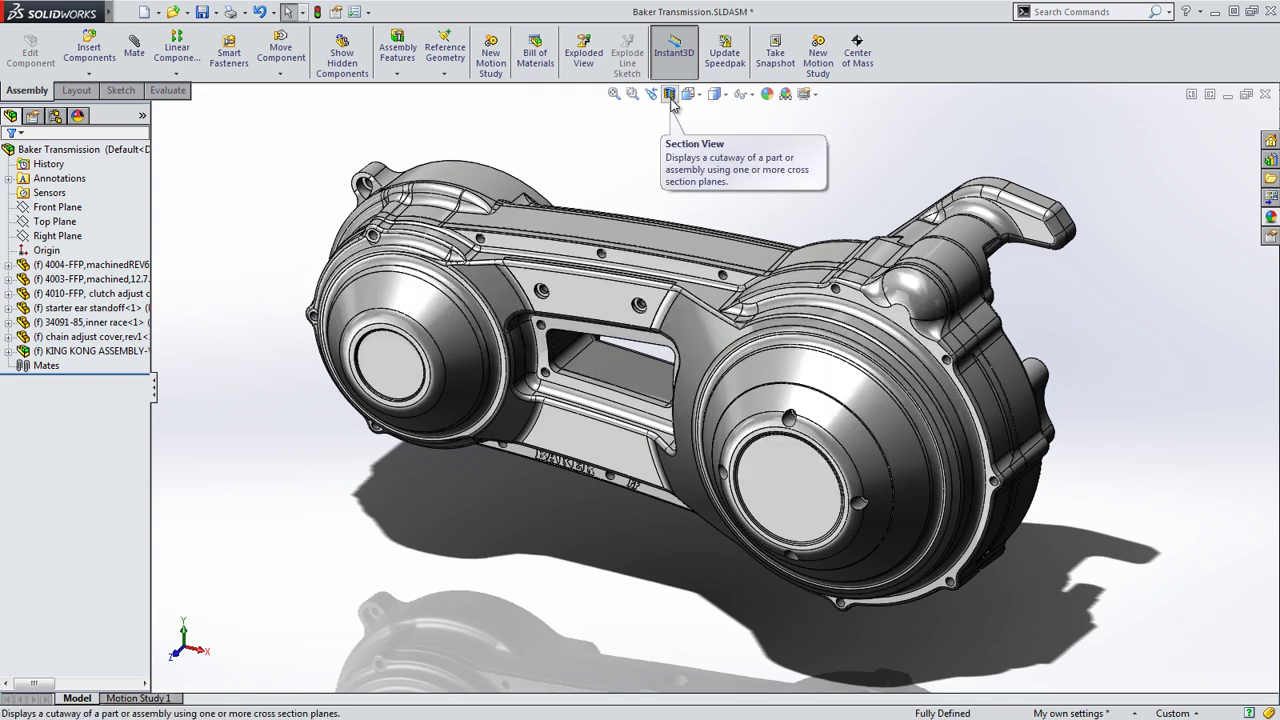
click(670, 95)
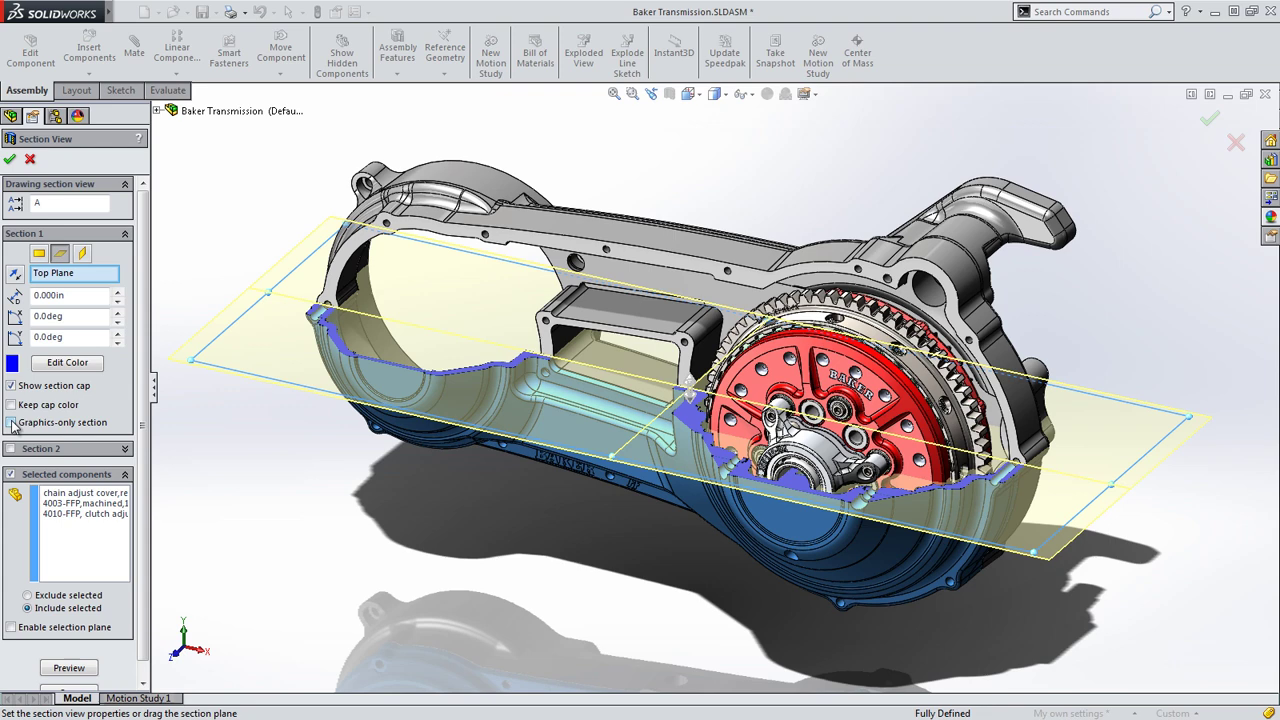
click(11, 422)
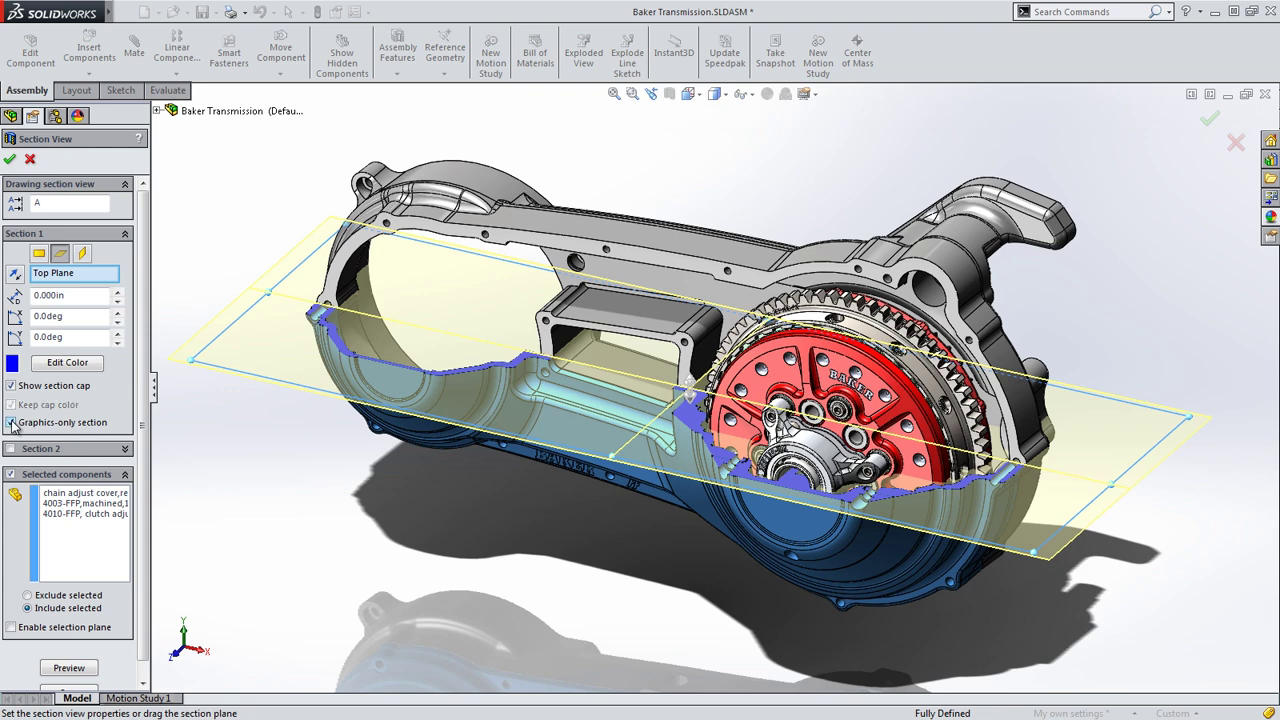
click(10, 474)
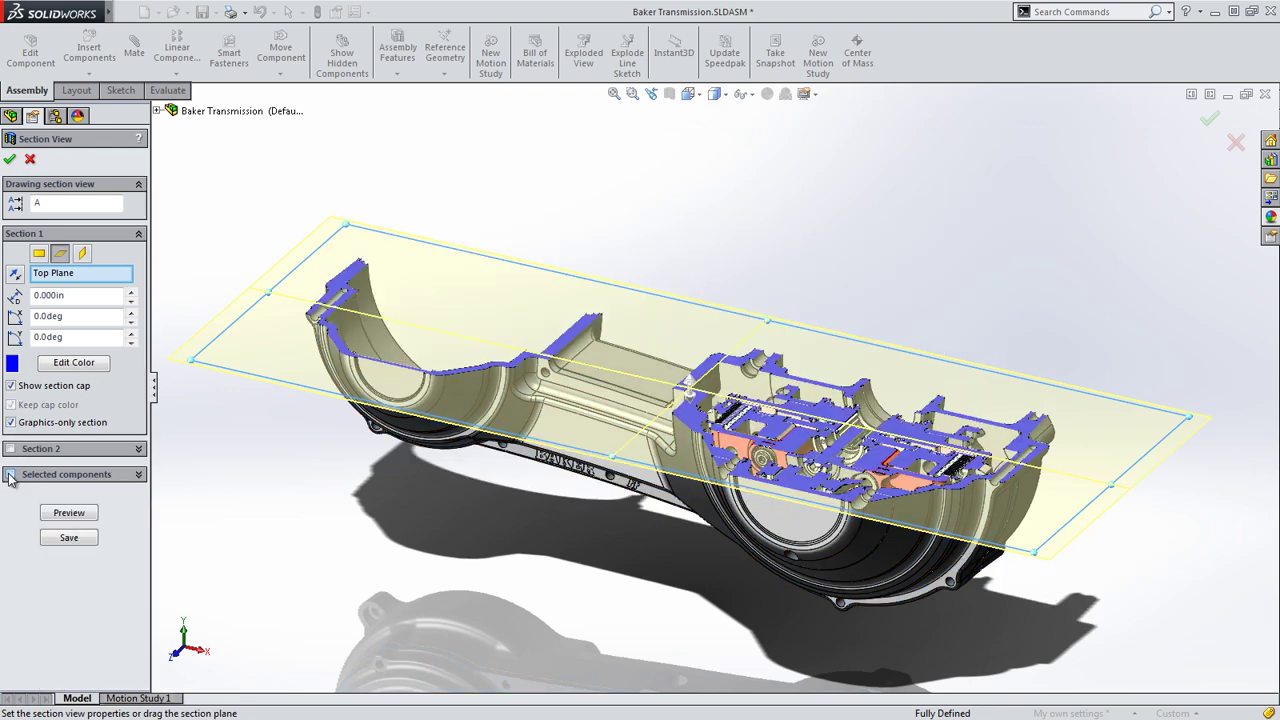
- Accept the graphics-only section, then orbit and box-zoom in on the cut gearbox
click(9, 159)
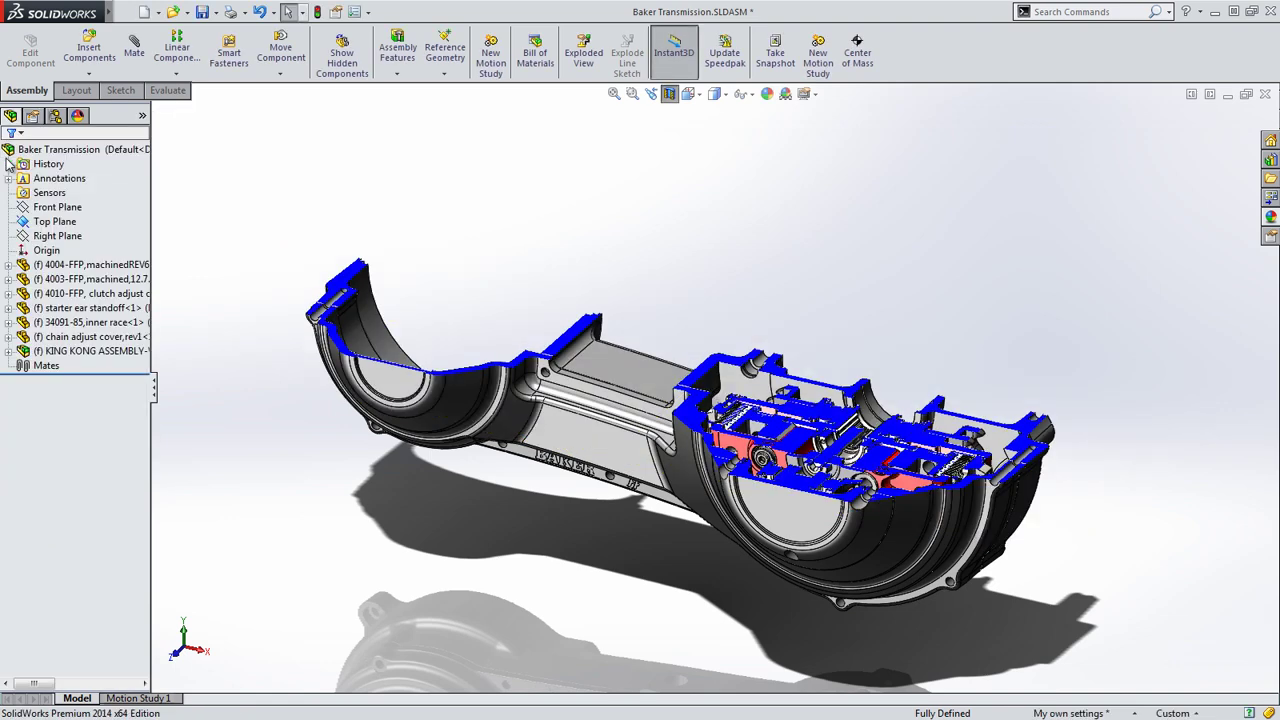
middle_drag(437, 214, 443, 285)
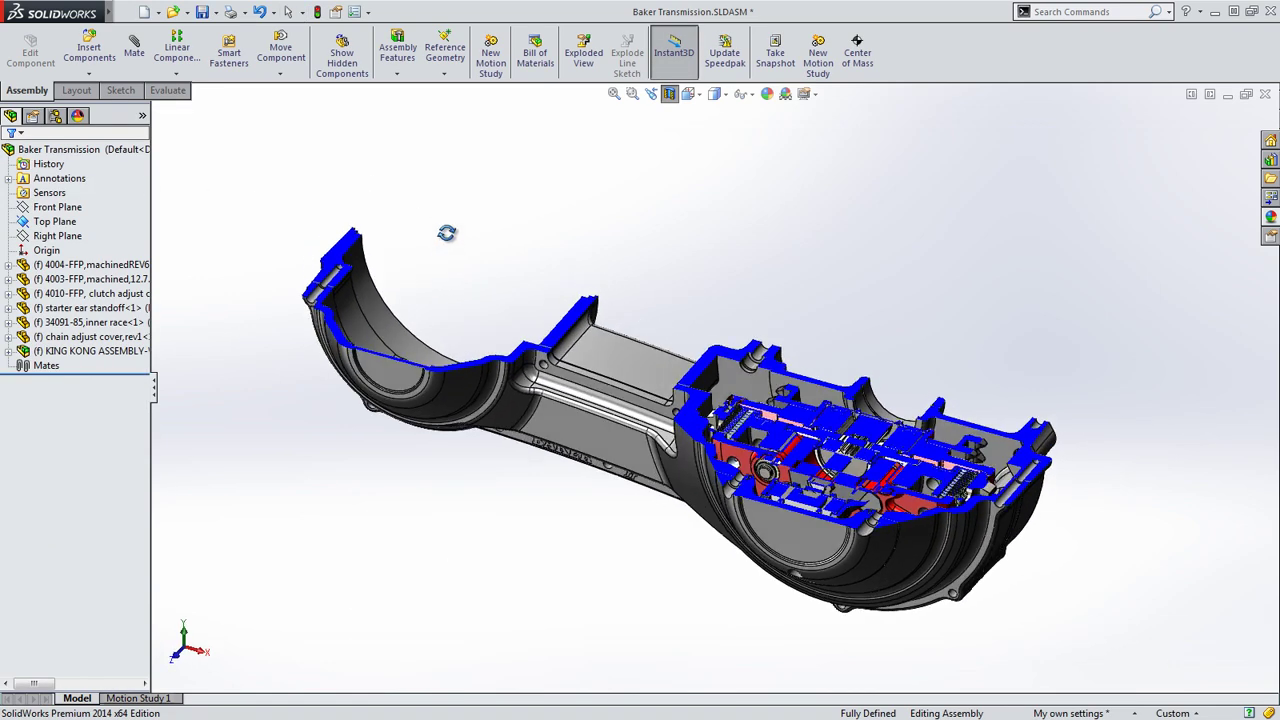
middle_drag(446, 233, 449, 238)
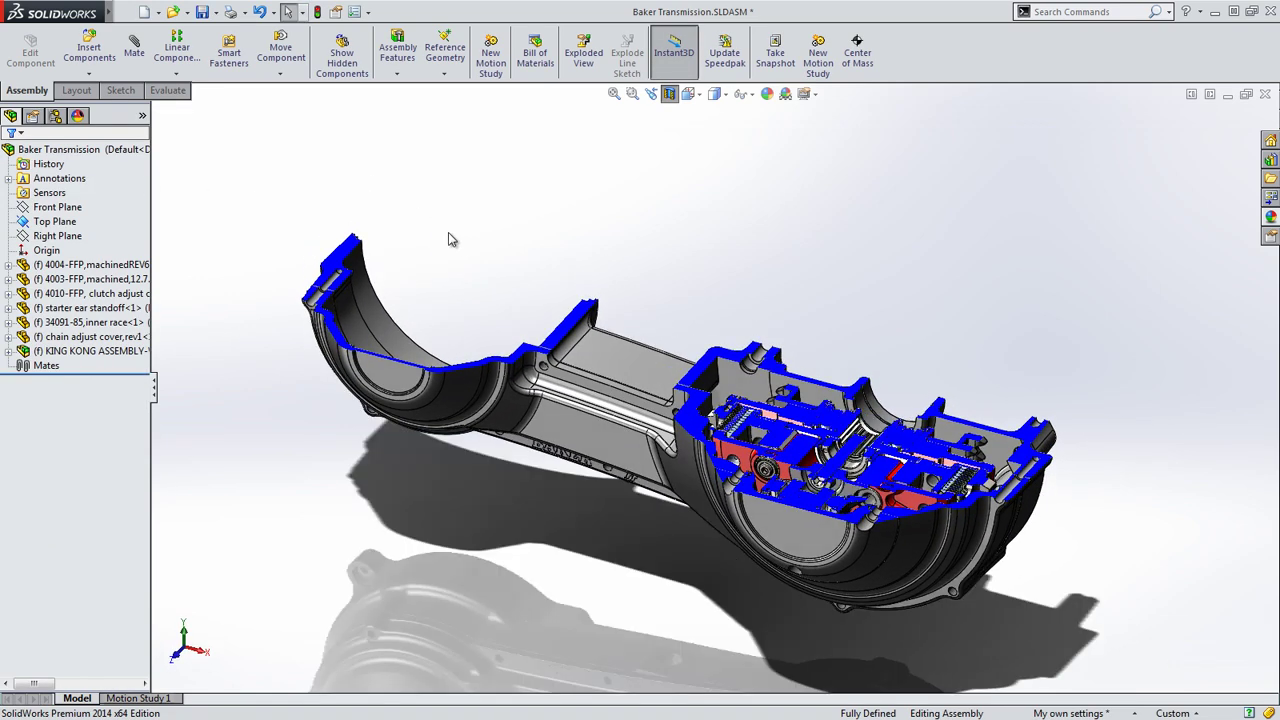
right_drag(458, 250, 488, 285)
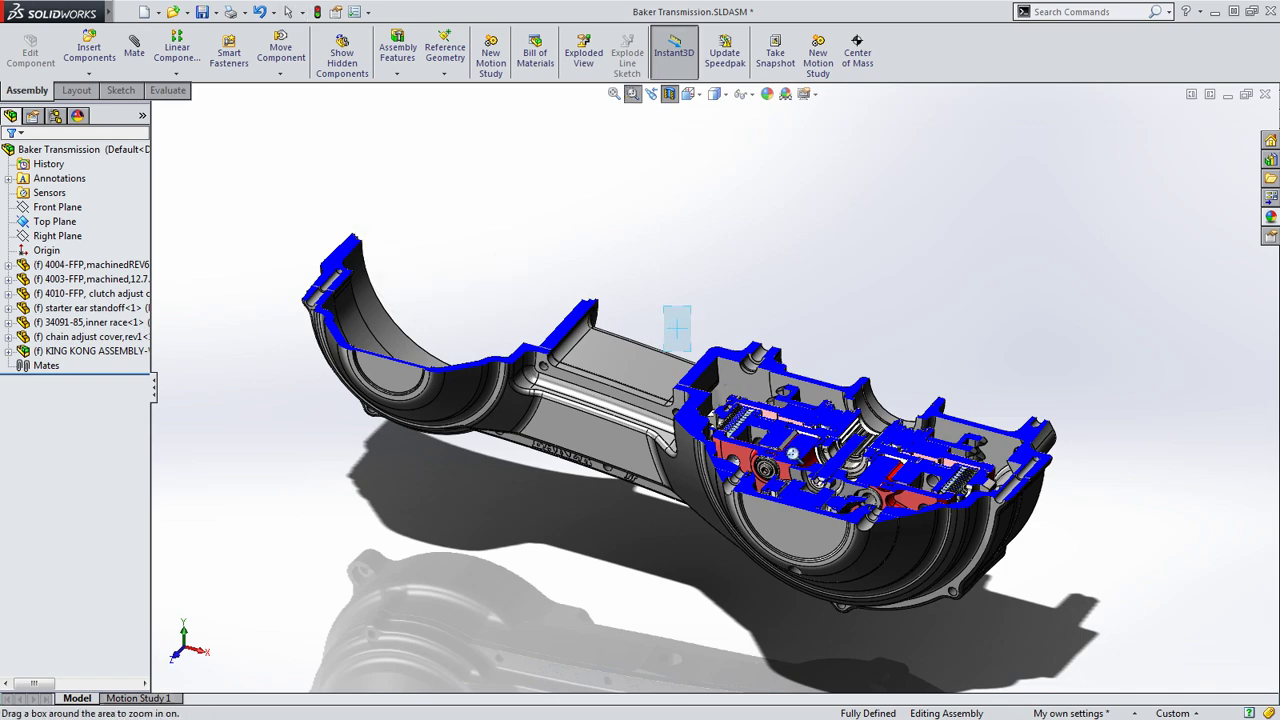
drag(680, 330, 1120, 660)
key(Escape)
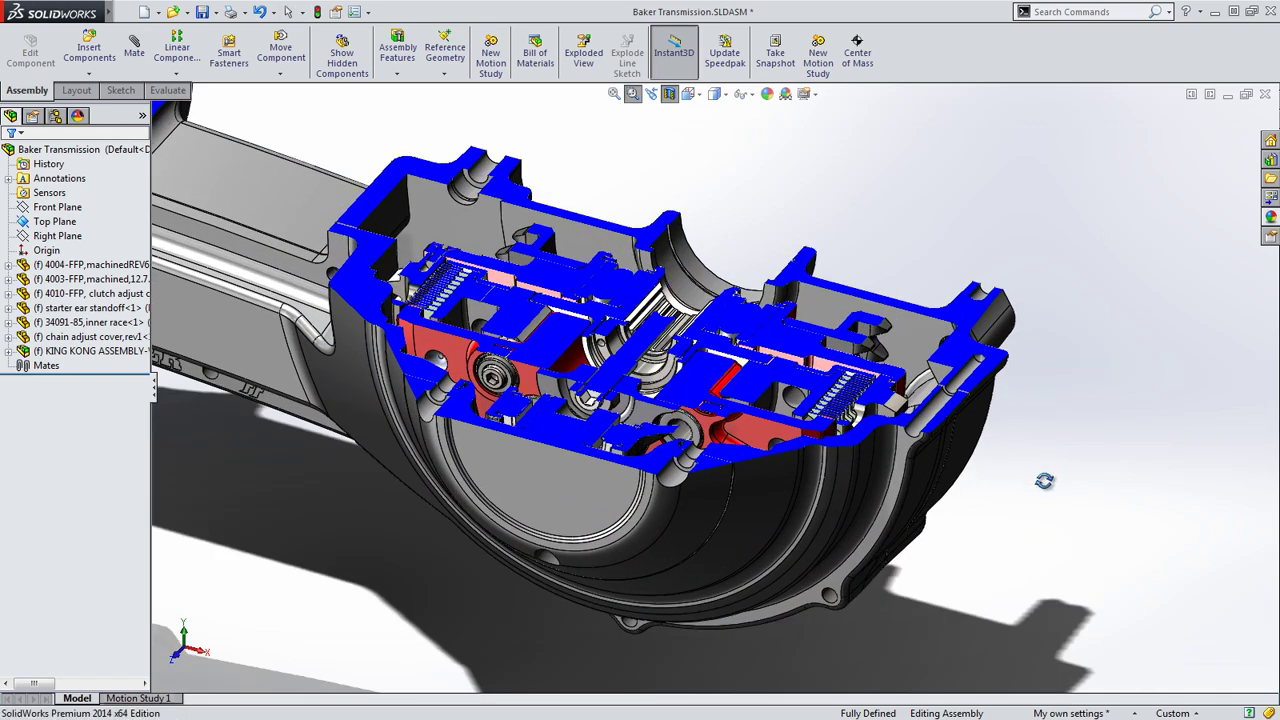
mouse_move(1045, 482)
middle_down()
mouse_move(1043, 549)
mouse_move(1040, 495)
middle_up()
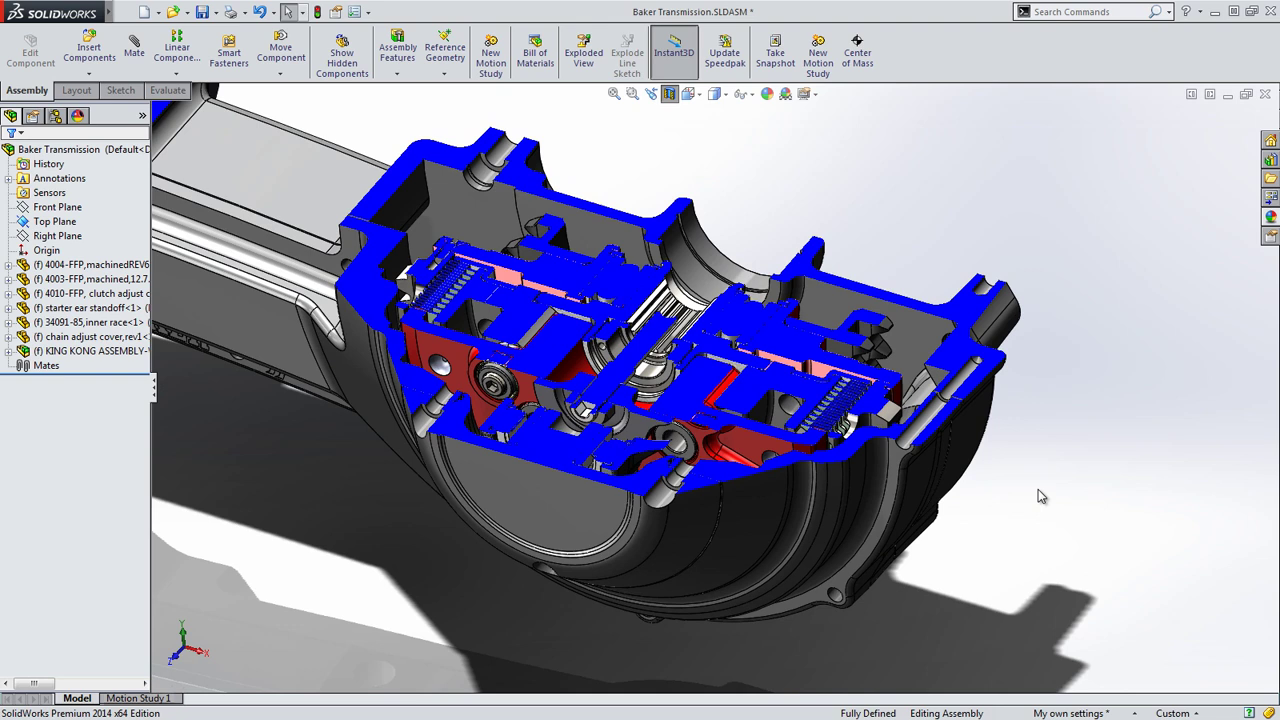